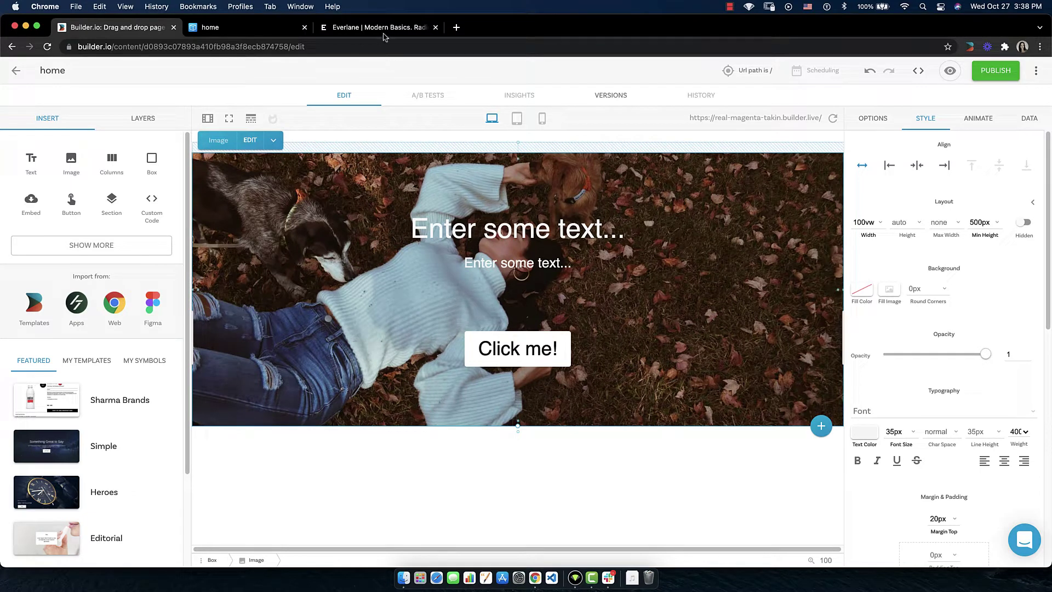
# Step: Scroll through the Everlane homepage for reference
pyautogui.click(385, 33)
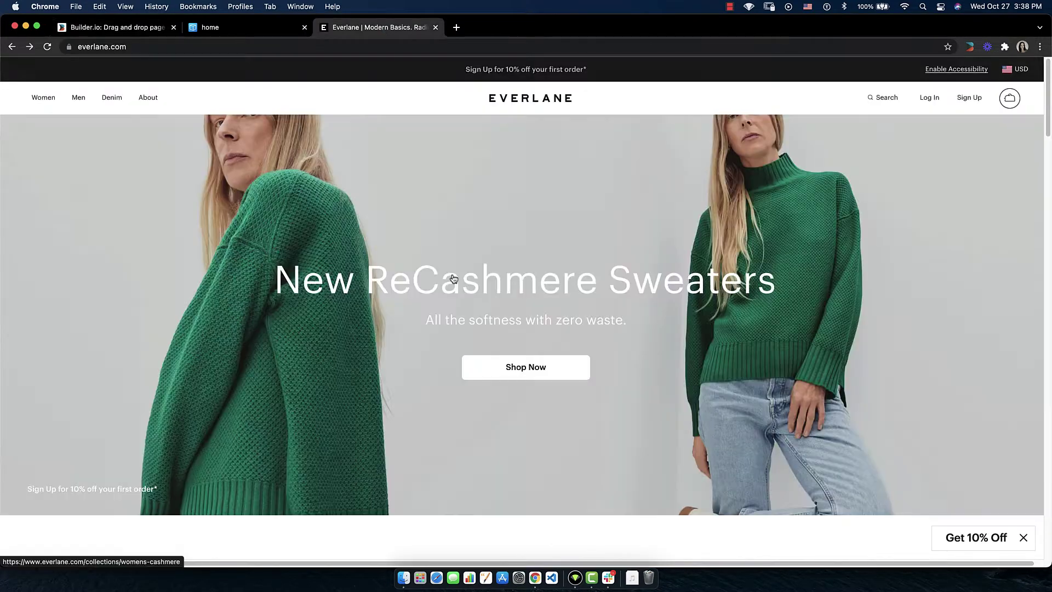
pyautogui.scroll(-6, 446, 274)
pyautogui.scroll(-2, 453, 279)
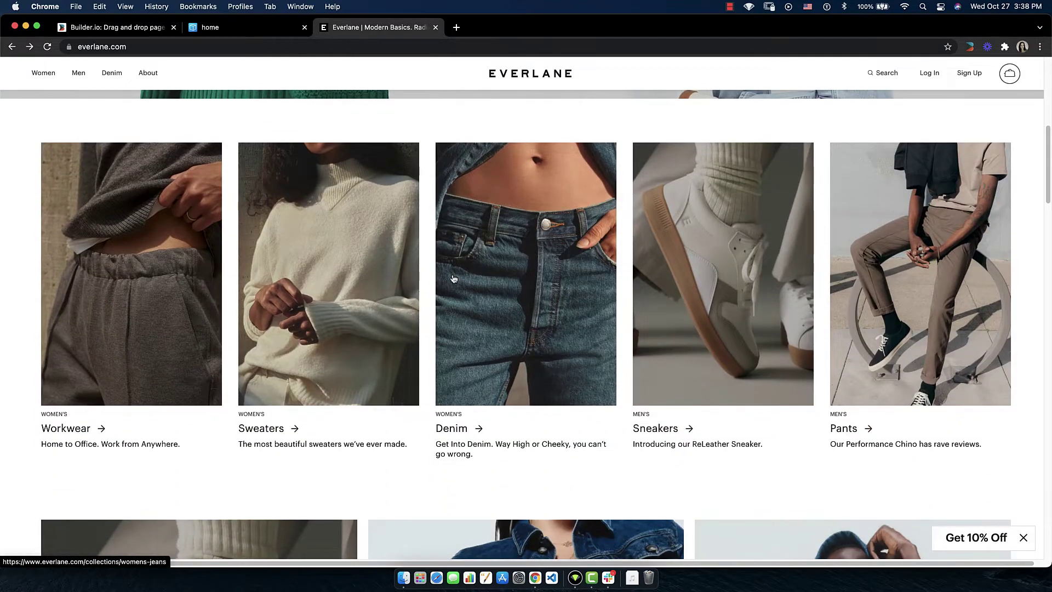
# Step: Place a Columns block below the photo hero and select it
pyautogui.press('super+1')
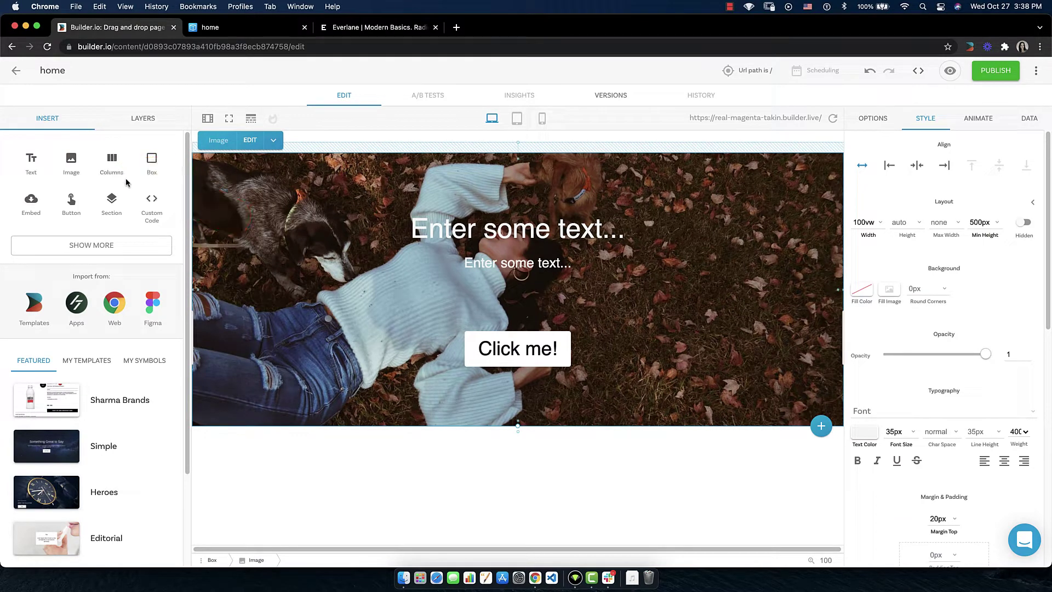
pyautogui.moveTo(111, 165); pyautogui.dragTo(305, 492)
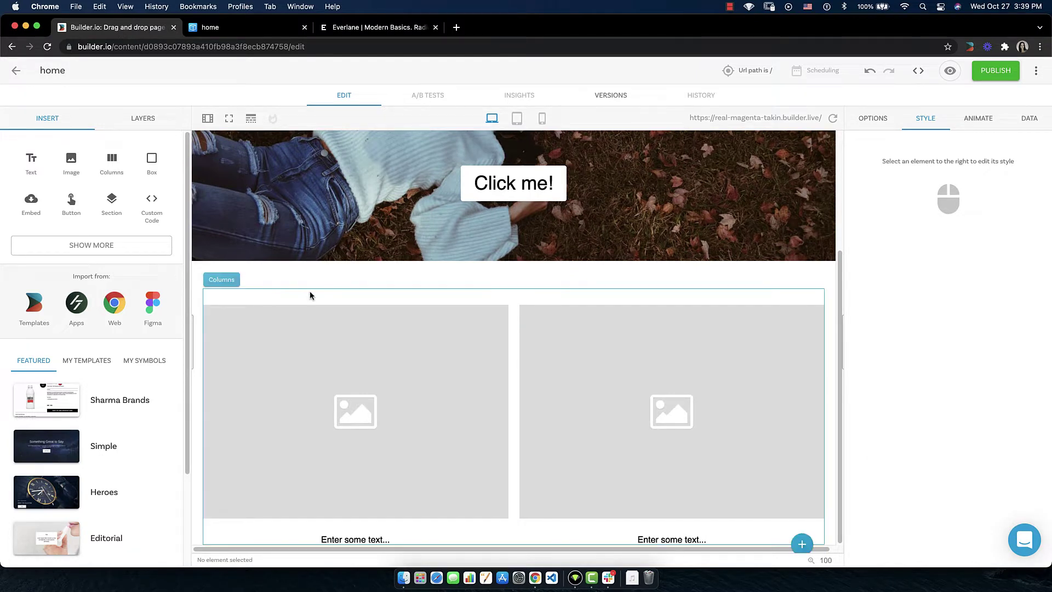
pyautogui.click(226, 295)
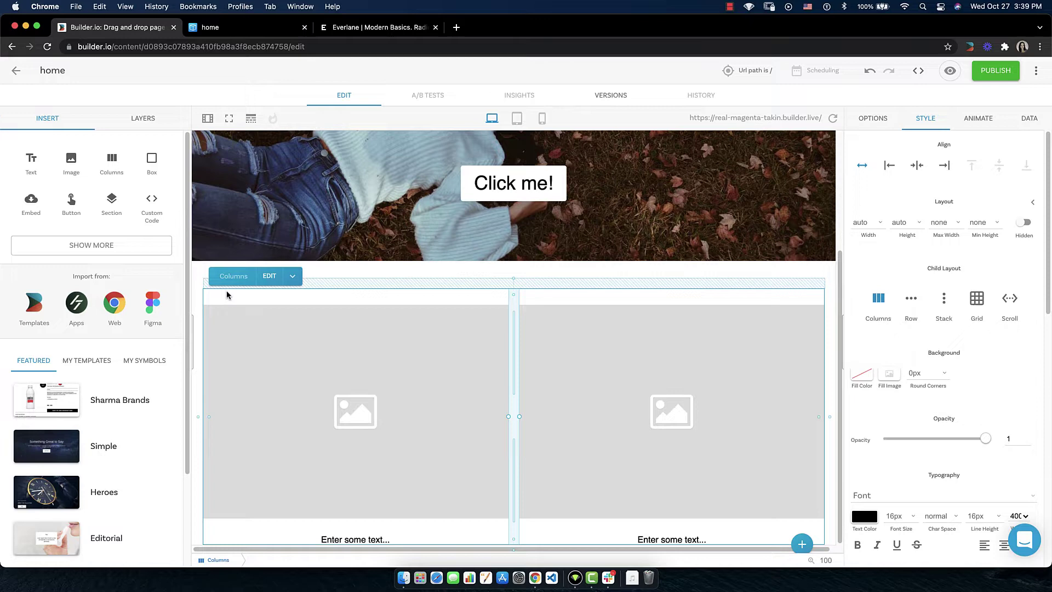
# Step: Add three more columns so the block holds five image-and-caption columns
pyautogui.click(276, 280)
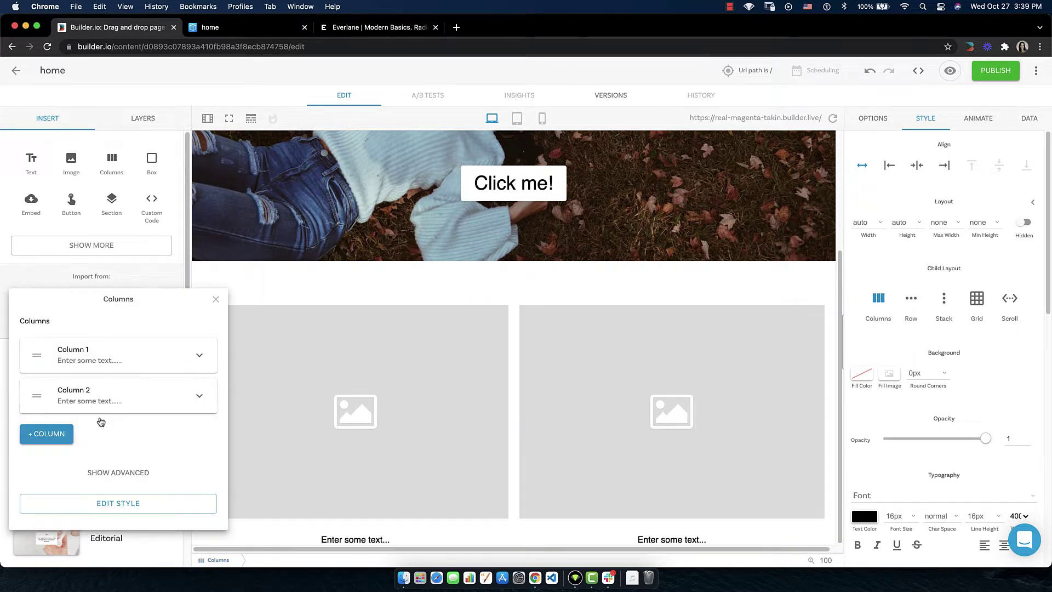
pyautogui.click(64, 436)
pyautogui.click(50, 463)
pyautogui.click(51, 466)
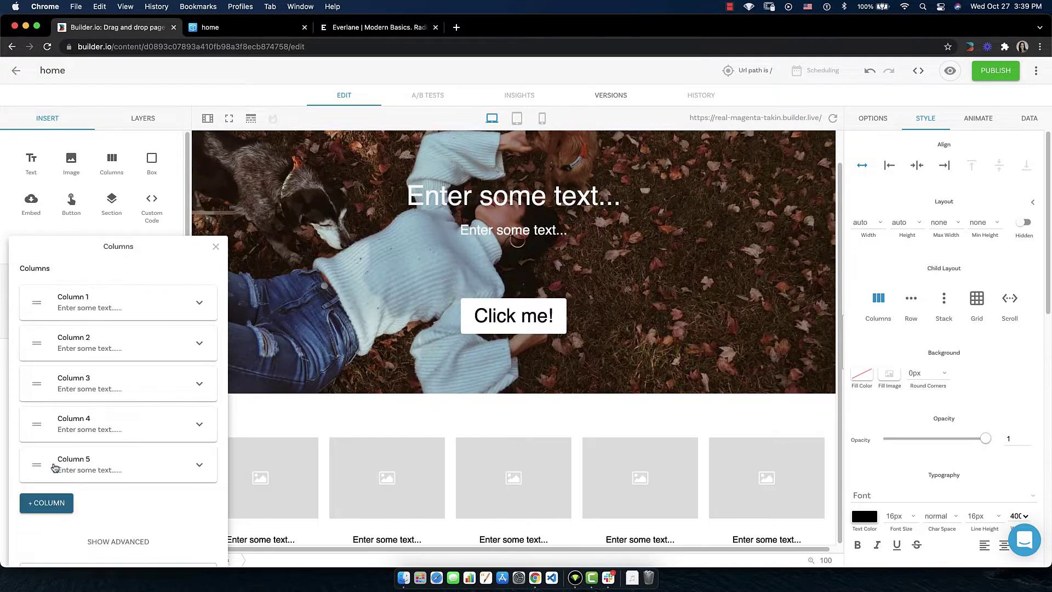
pyautogui.click(243, 459)
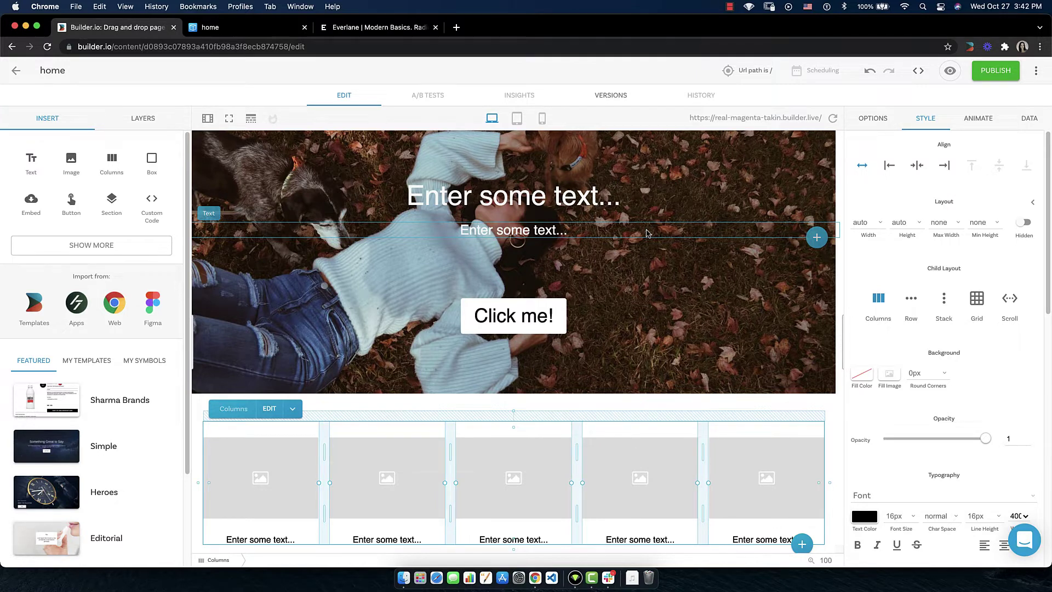
# Step: Replace the first column's placeholder image with the yellow-sweater stock photo
pyautogui.click(242, 438)
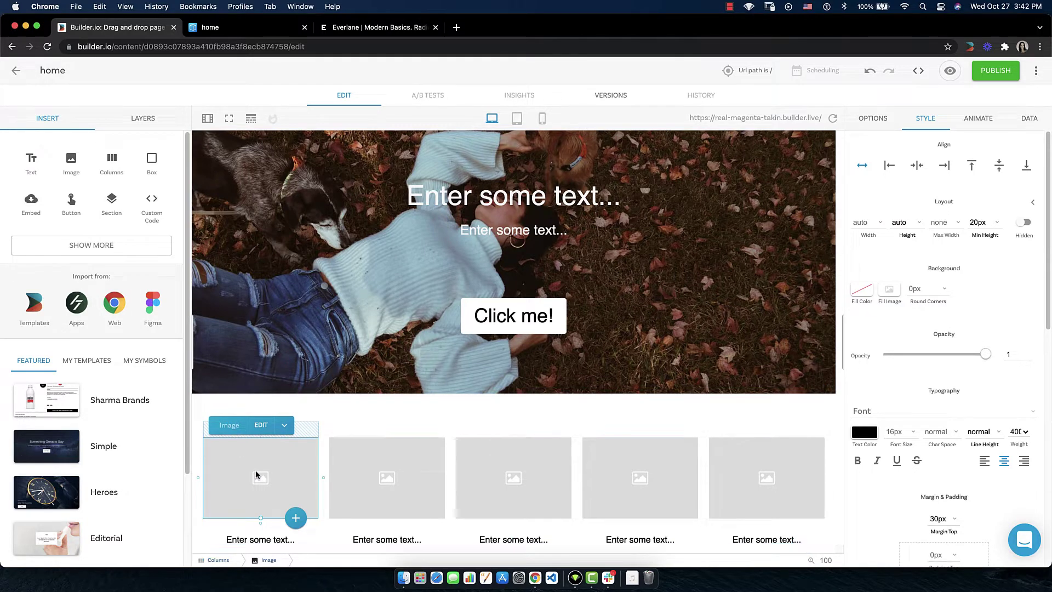
pyautogui.click(345, 425)
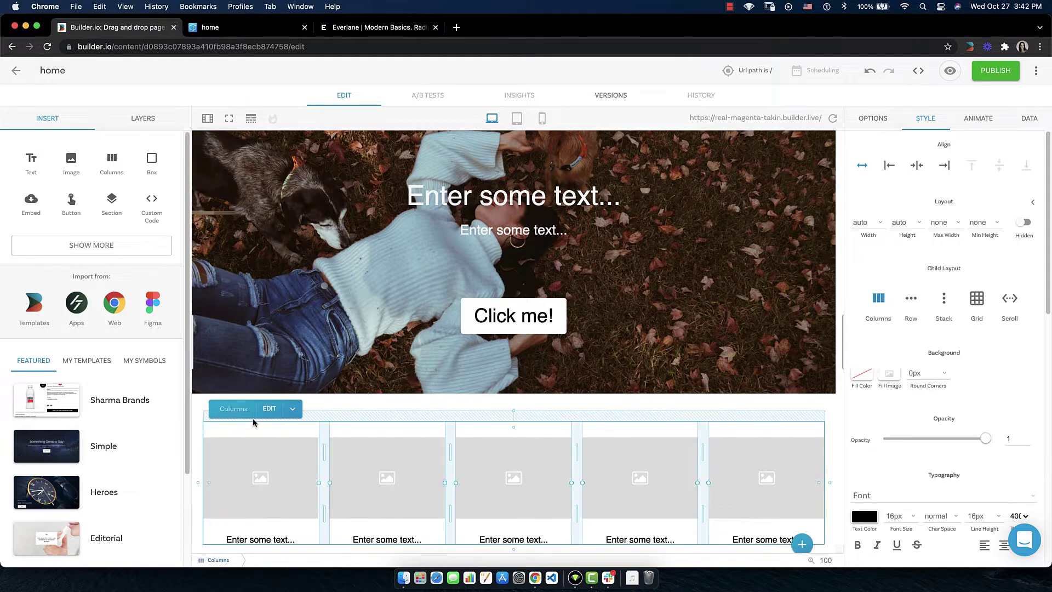
pyautogui.click(274, 460)
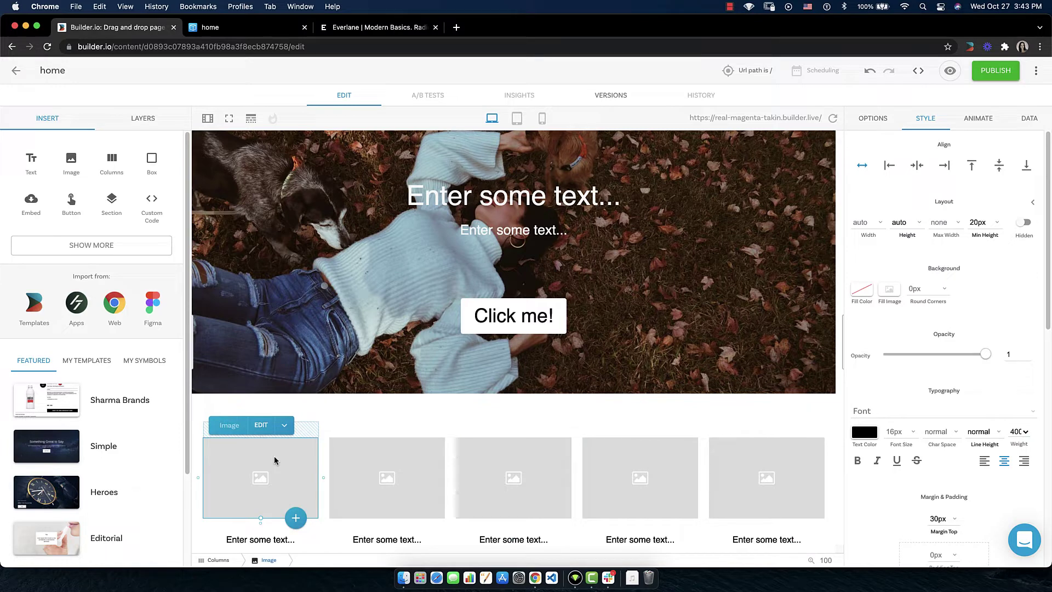
pyautogui.click(260, 426)
pyautogui.click(94, 249)
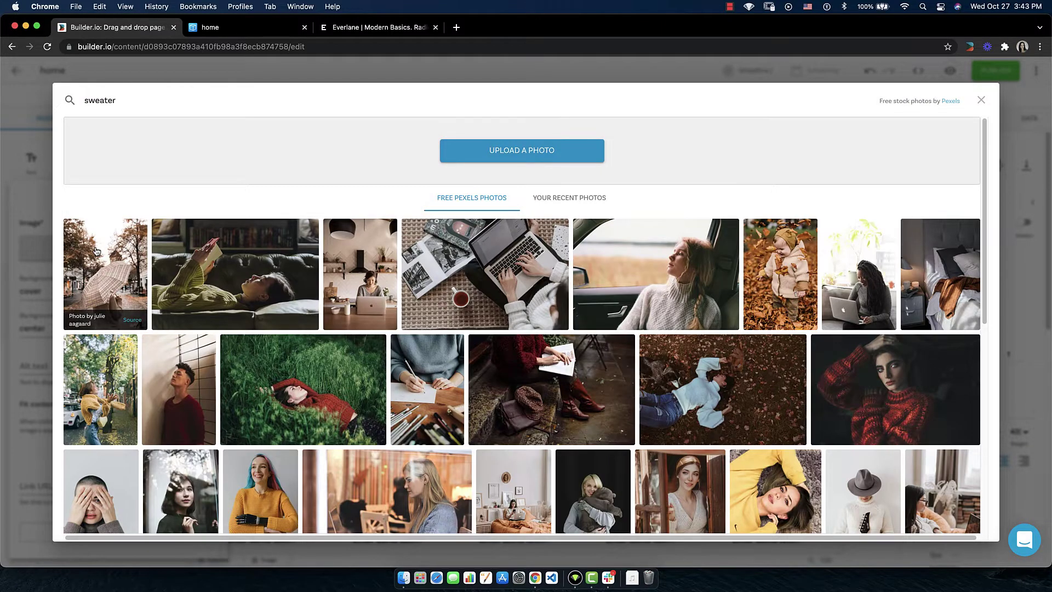
pyautogui.click(782, 500)
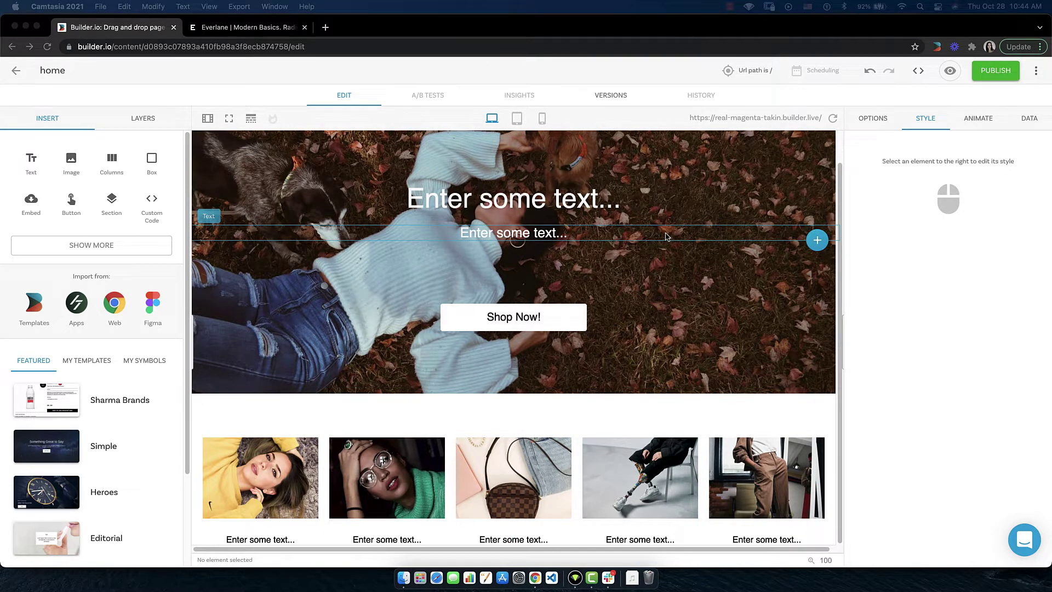
# Step: Drop an empty Box section beneath the five-column image row
pyautogui.click(153, 163)
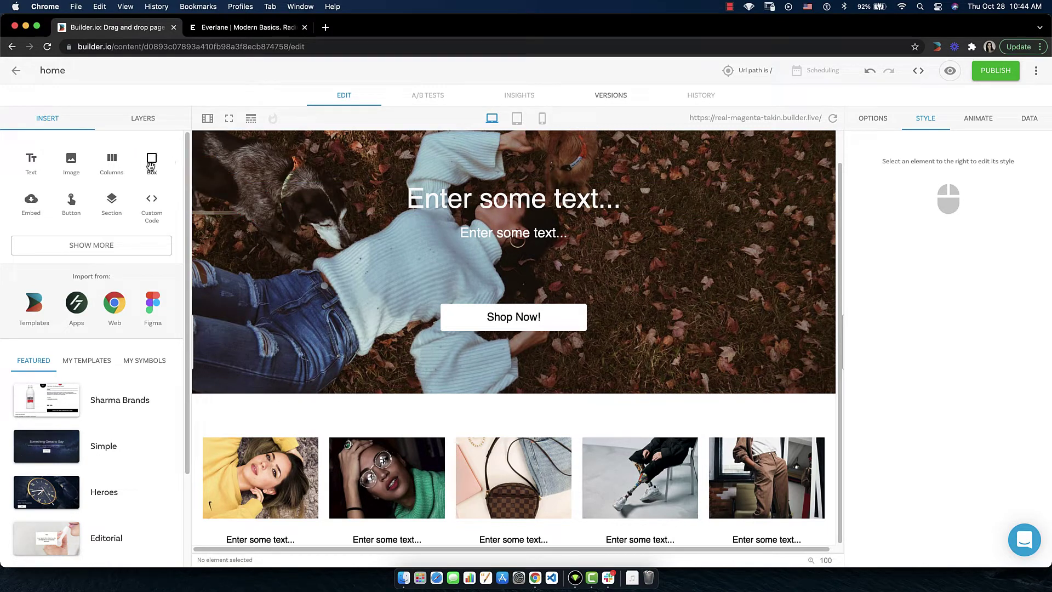
pyautogui.moveTo(151, 166); pyautogui.dragTo(323, 545)
pyautogui.scroll(-2, 323, 545)
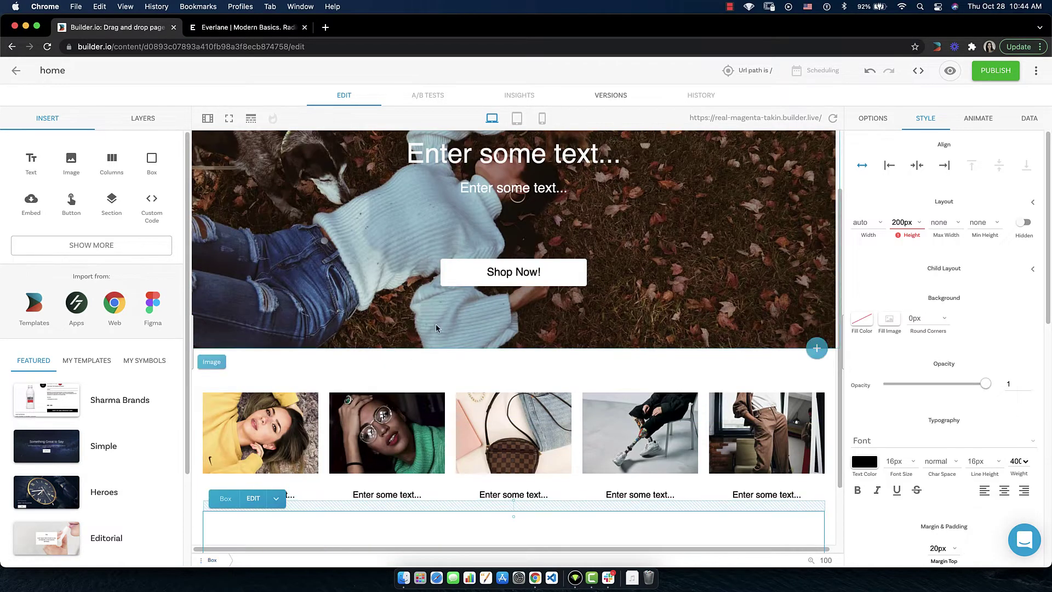
pyautogui.scroll(-3, 435, 328)
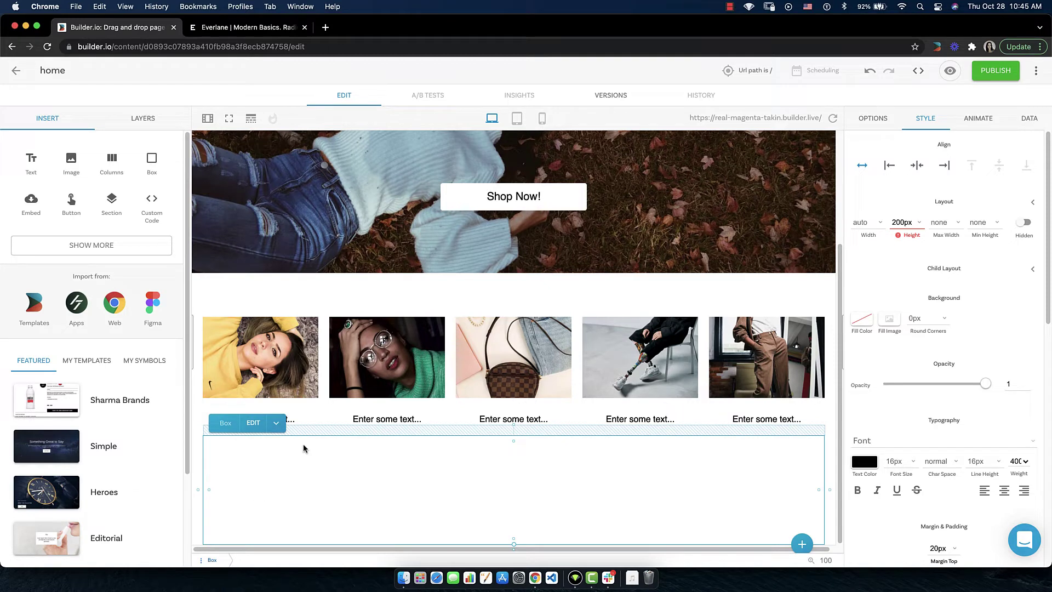
pyautogui.click(245, 421)
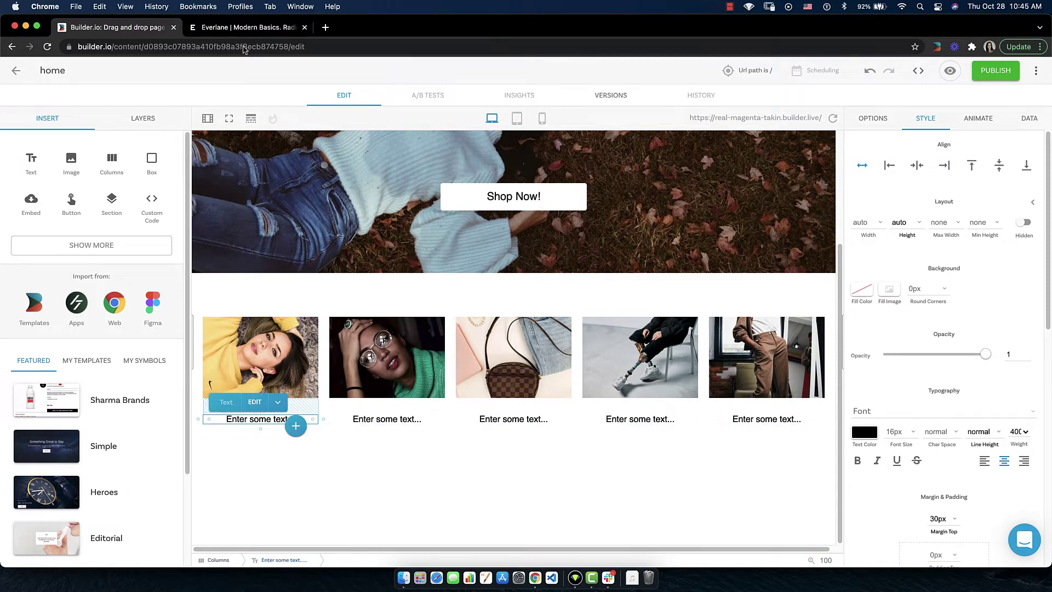
# Step: Change the first column's caption text to 'WOMEN'S'
pyautogui.click(247, 27)
pyautogui.hotkey('ctrl', 'shift', 'Tab')
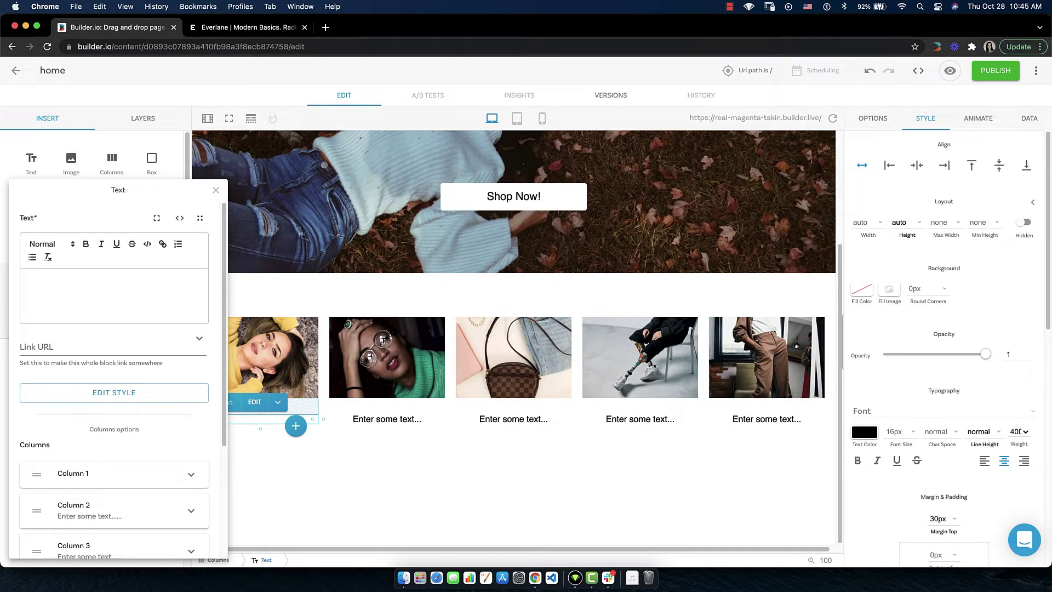
pyautogui.write("WOMEN'")
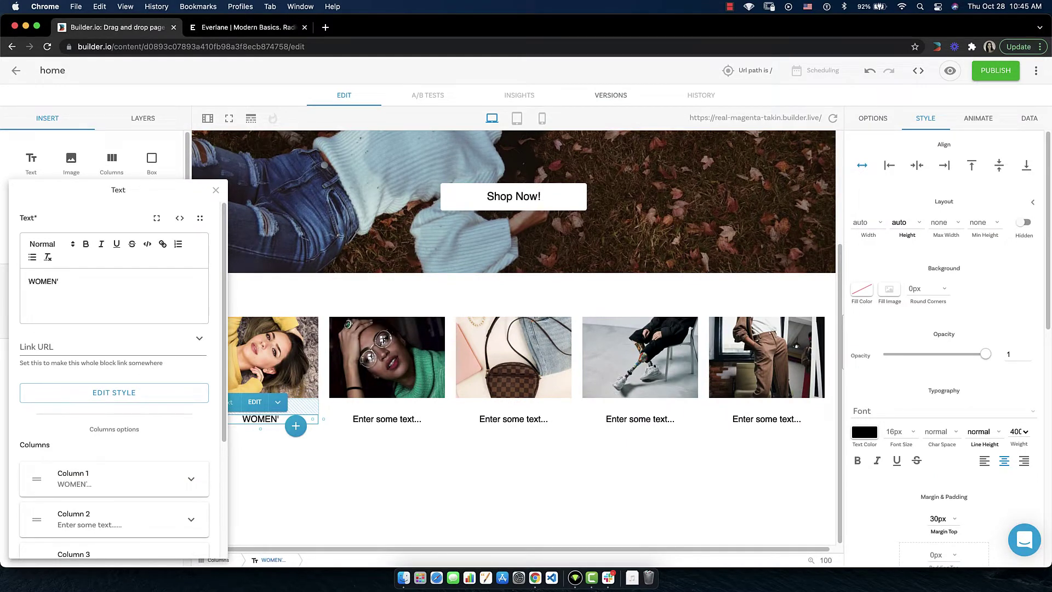
pyautogui.write('S')
pyautogui.press('Escape')
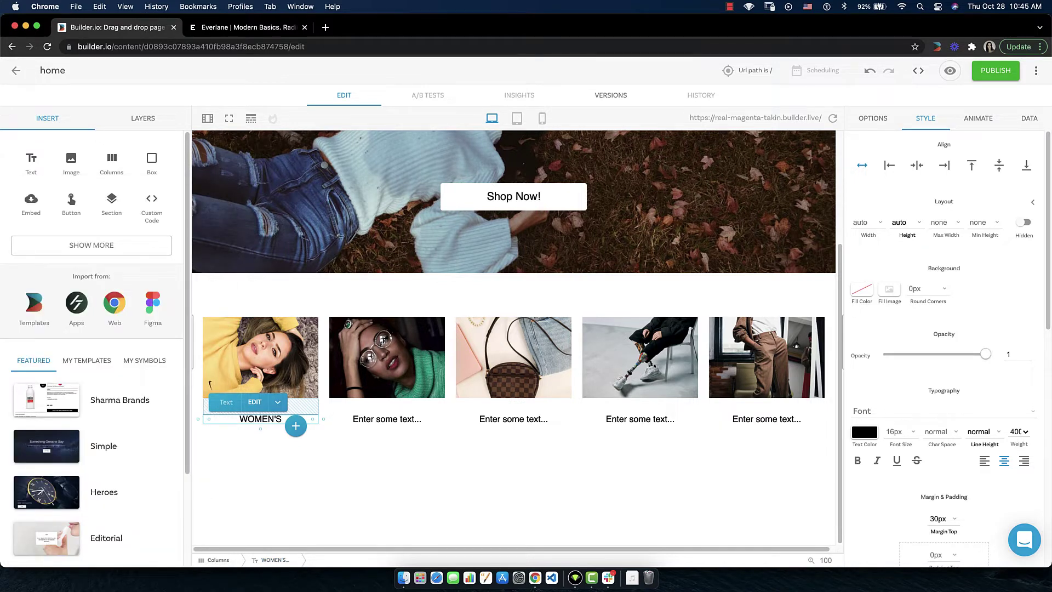
# Step: Style the WOMEN'S caption with #252525 colour, 11px font size and left alignment
pyautogui.click(864, 431)
pyautogui.click(735, 469)
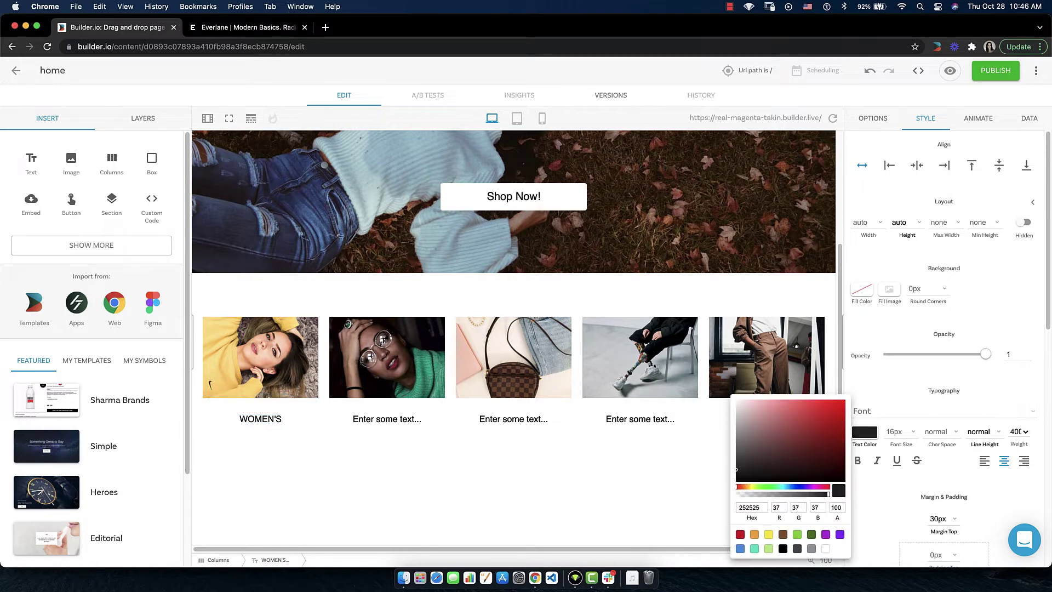
pyautogui.click(901, 445)
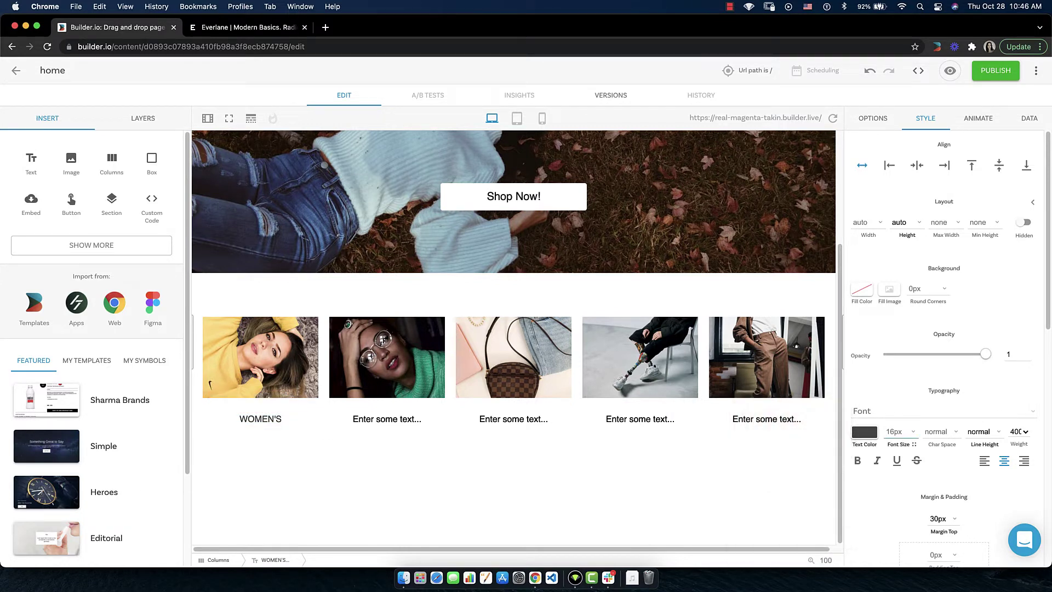
pyautogui.write('11')
pyautogui.click(984, 460)
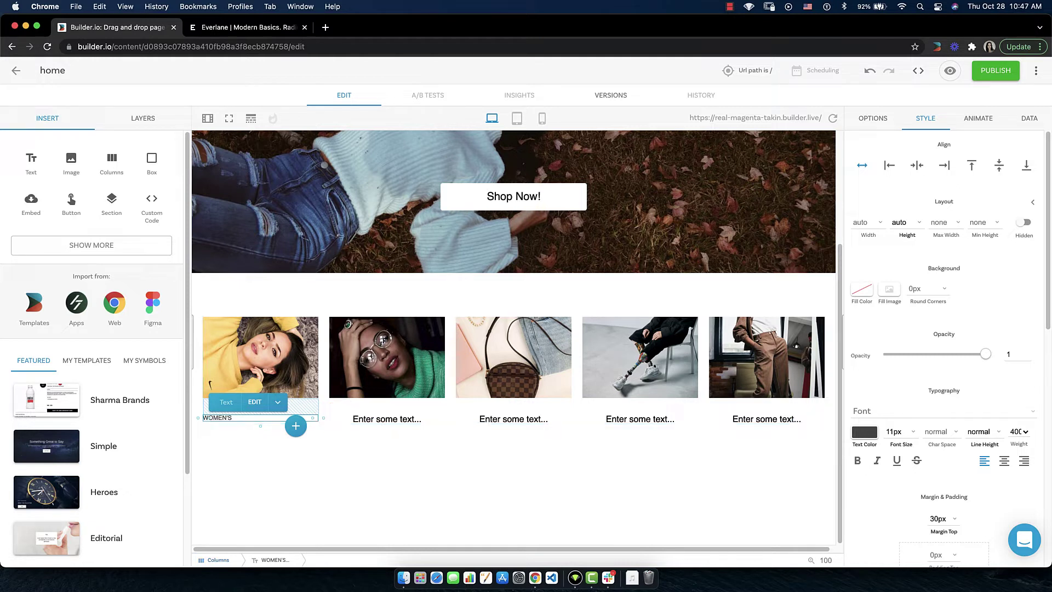
pyautogui.scroll(-8, 943, 350)
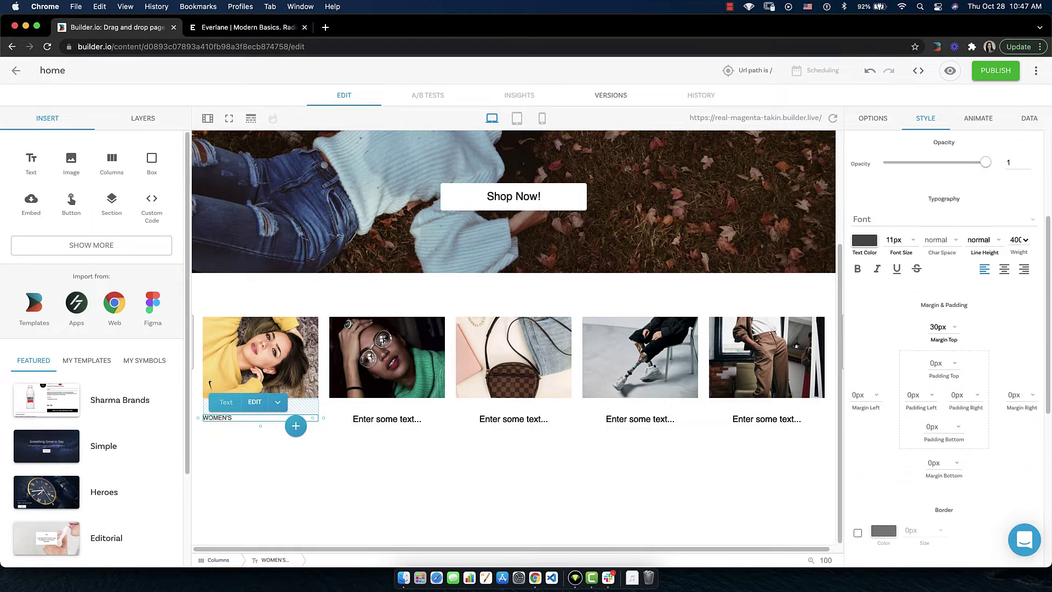
pyautogui.scroll(-2, 943, 351)
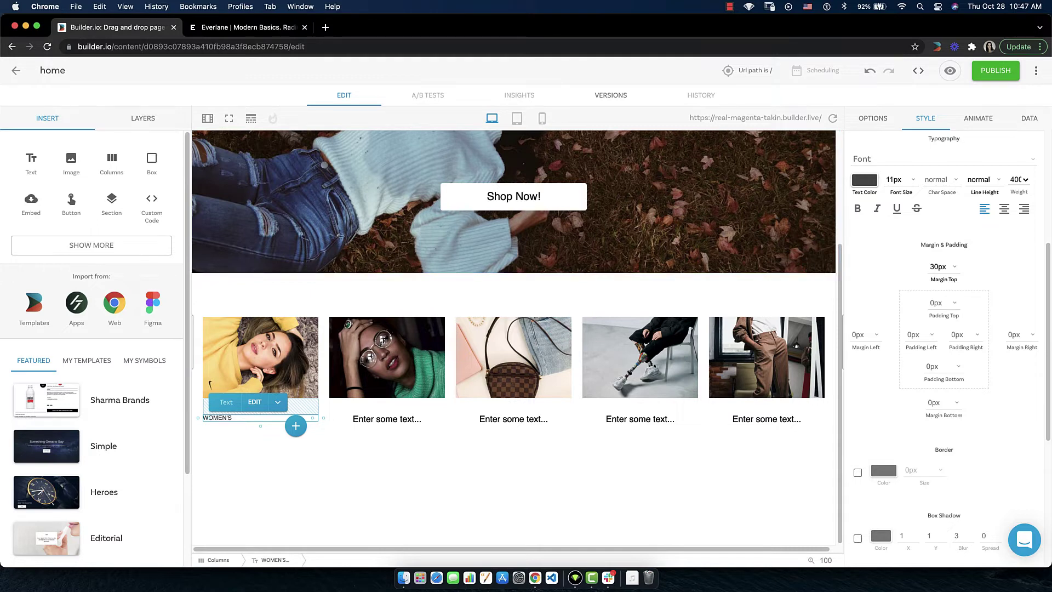
pyautogui.press('super+2')
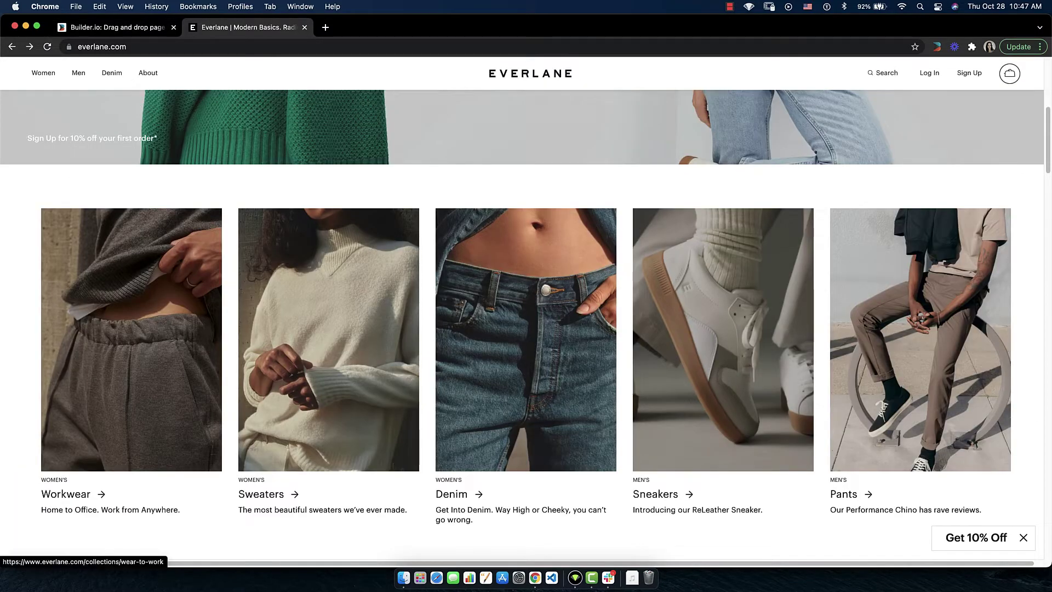
pyautogui.press('super+1')
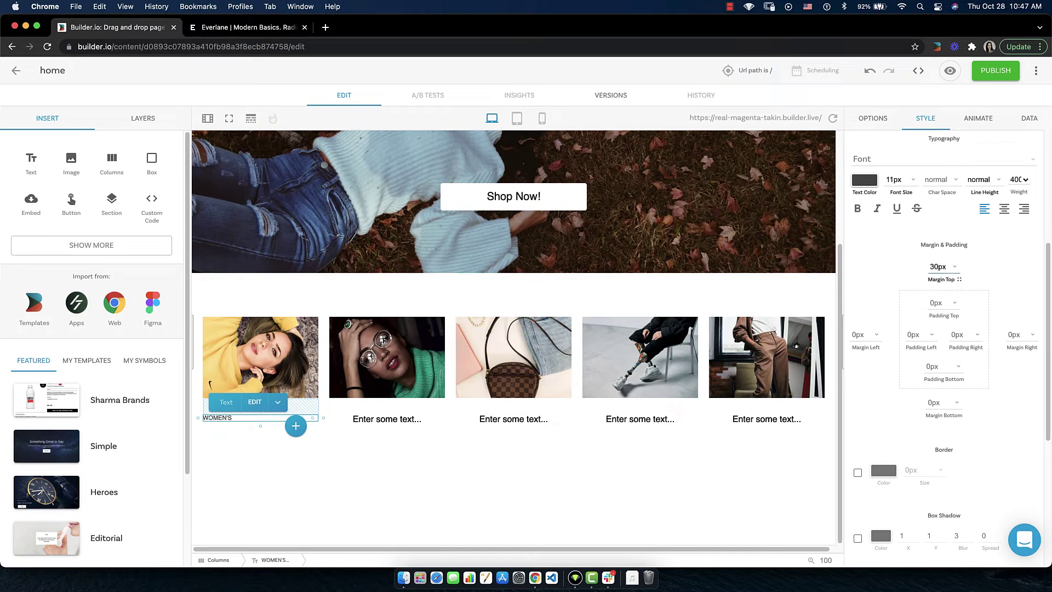
# Step: Give the WOMEN'S caption a 10px top margin and add a Text block beneath it
pyautogui.doubleClick(937, 266)
pyautogui.write('10')
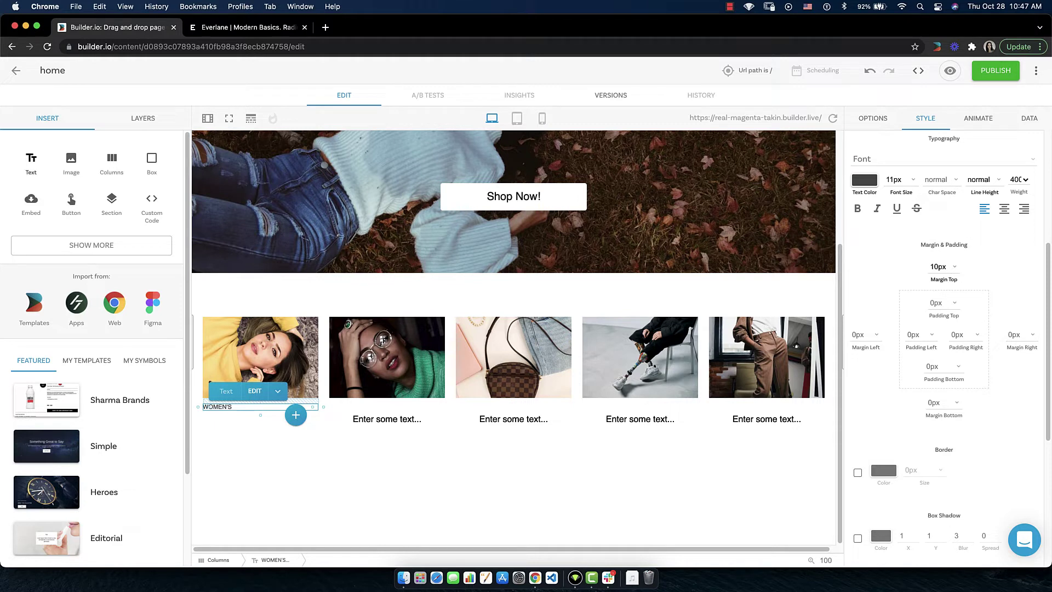
pyautogui.moveTo(31, 159); pyautogui.dragTo(223, 416)
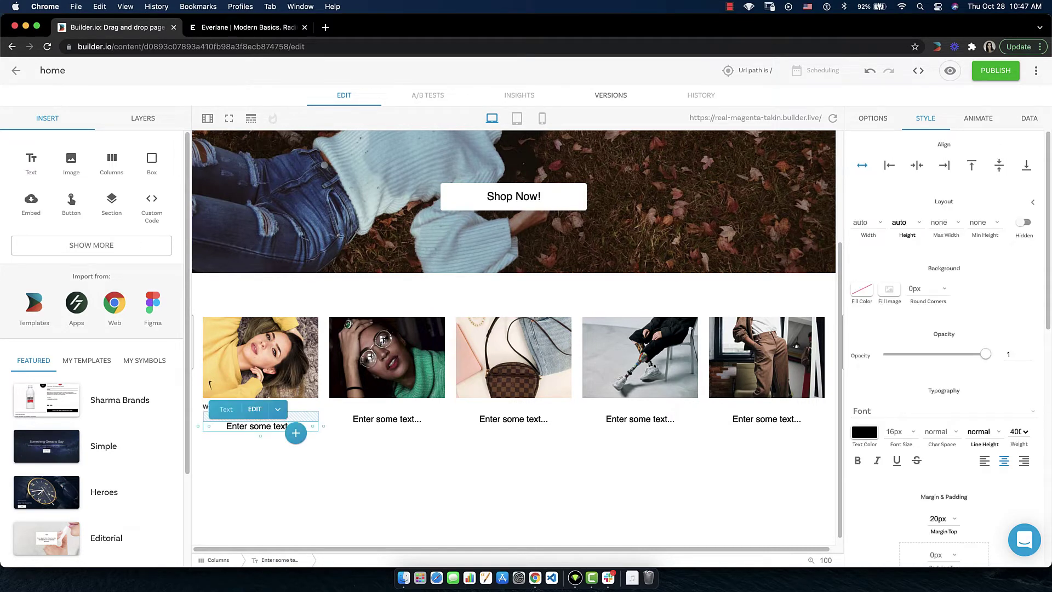
# Step: Enter 'Sunny Yellow' as the new text under the WOMEN'S caption
pyautogui.click(255, 408)
pyautogui.write('Sunny Yellow')
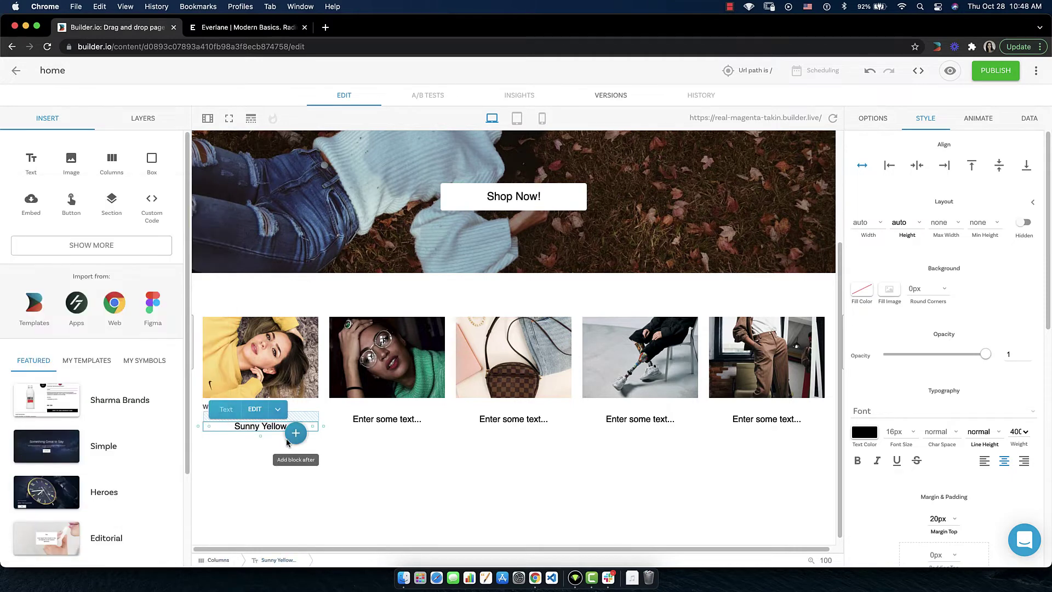
pyautogui.click(247, 27)
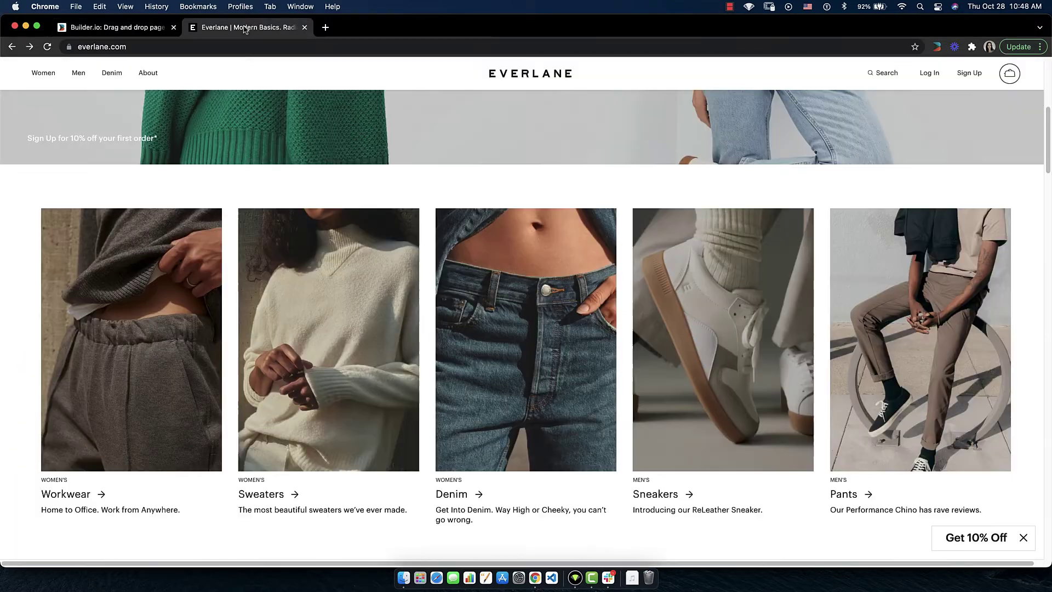
pyautogui.hotkey('ctrl', 'shift', 'Tab')
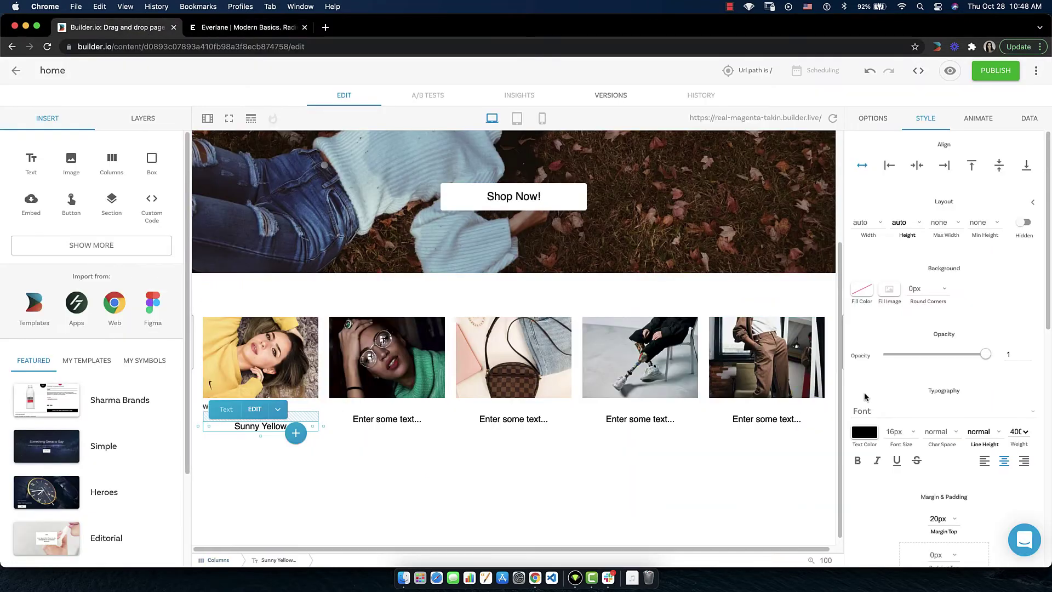
# Step: Left-align the Sunny Yellow text and colour it dark grey #3D3D3D
pyautogui.click(986, 463)
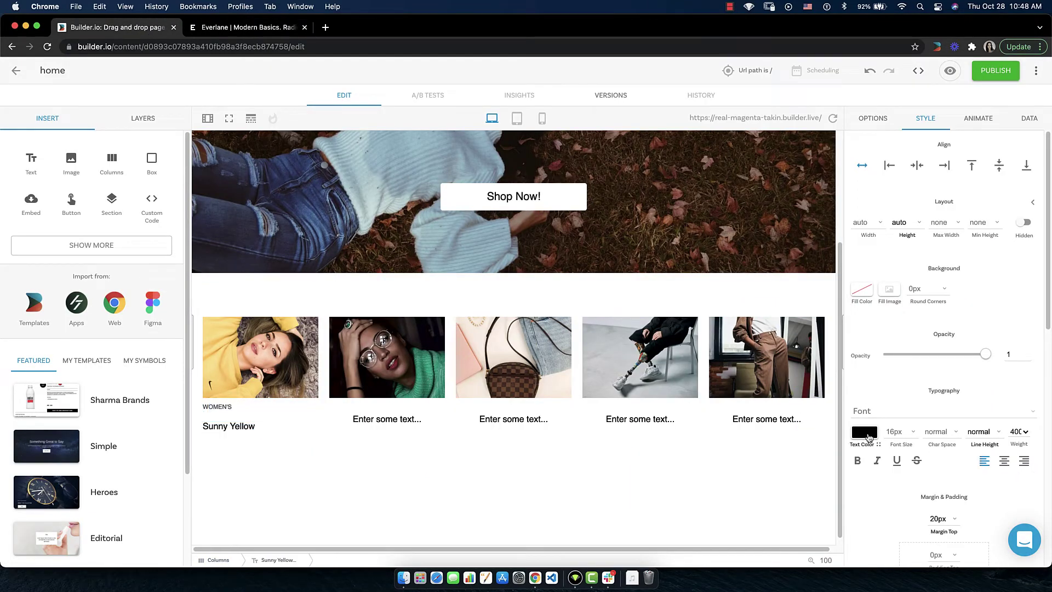
pyautogui.click(868, 432)
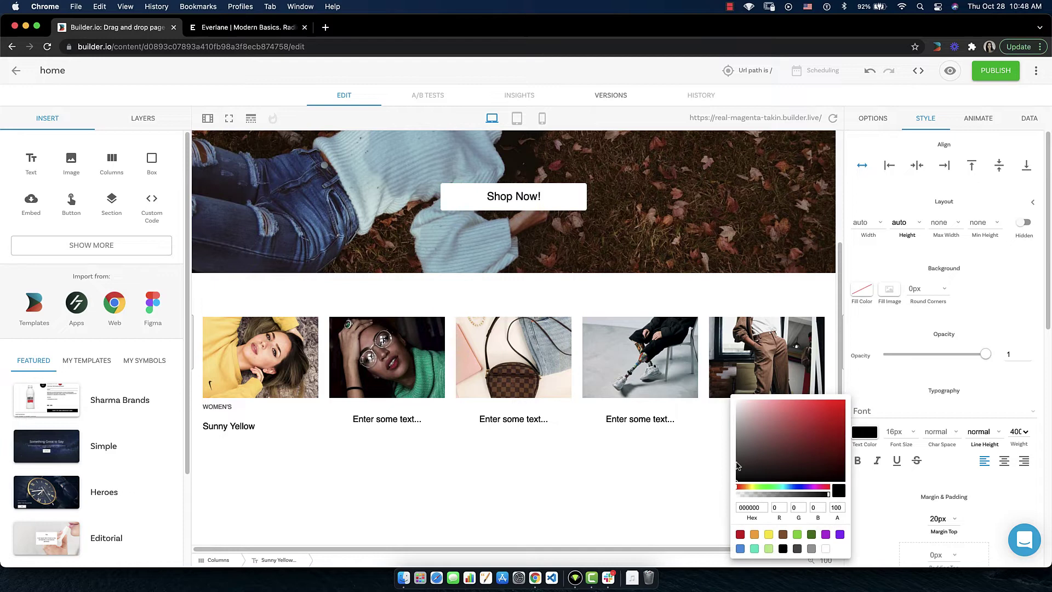
pyautogui.click(736, 461)
pyautogui.click(900, 501)
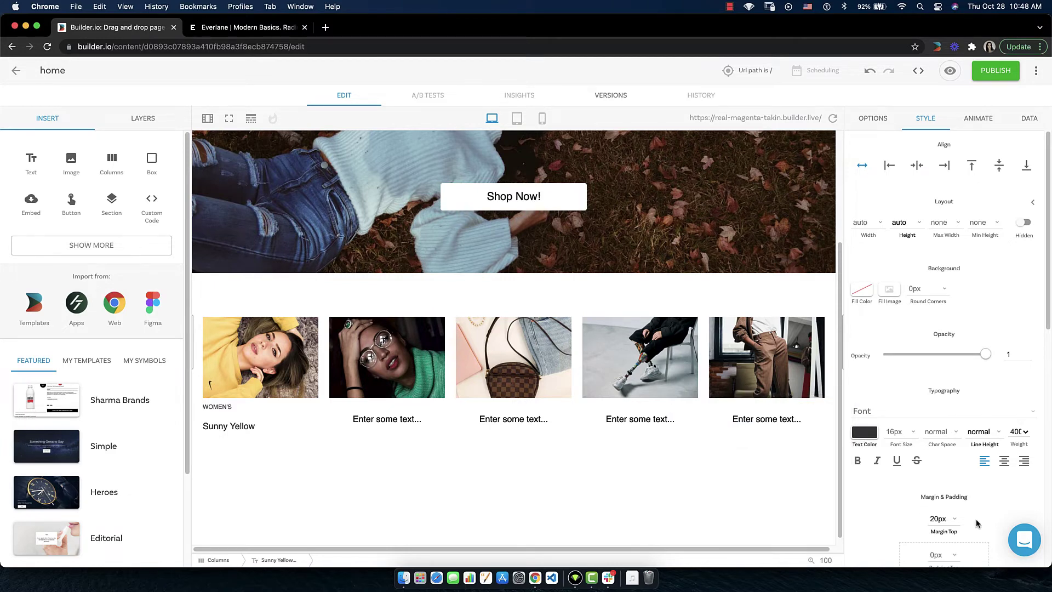
# Step: Set Sunny Yellow's top margin to 10px and font size to 20px
pyautogui.scroll(-8, 972, 511)
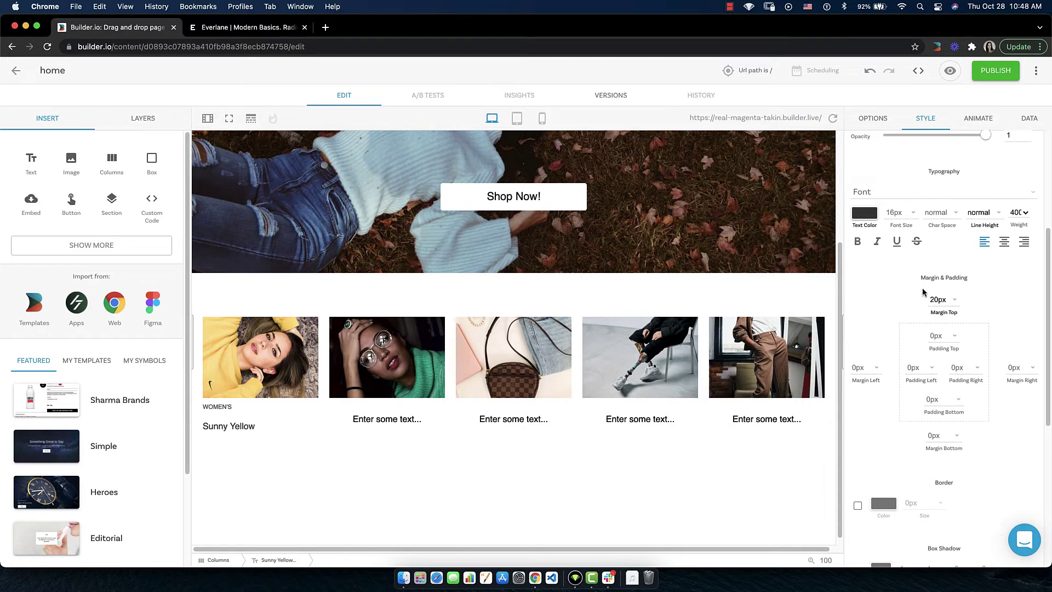
pyautogui.click(955, 300)
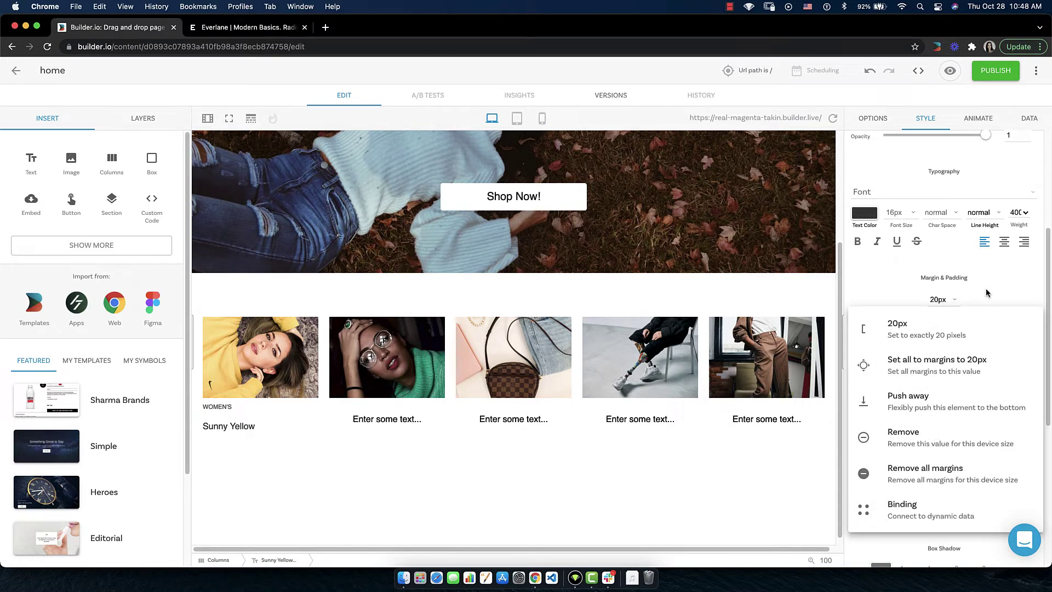
pyautogui.click(935, 298)
pyautogui.press('BackSpace')
pyautogui.write('1')
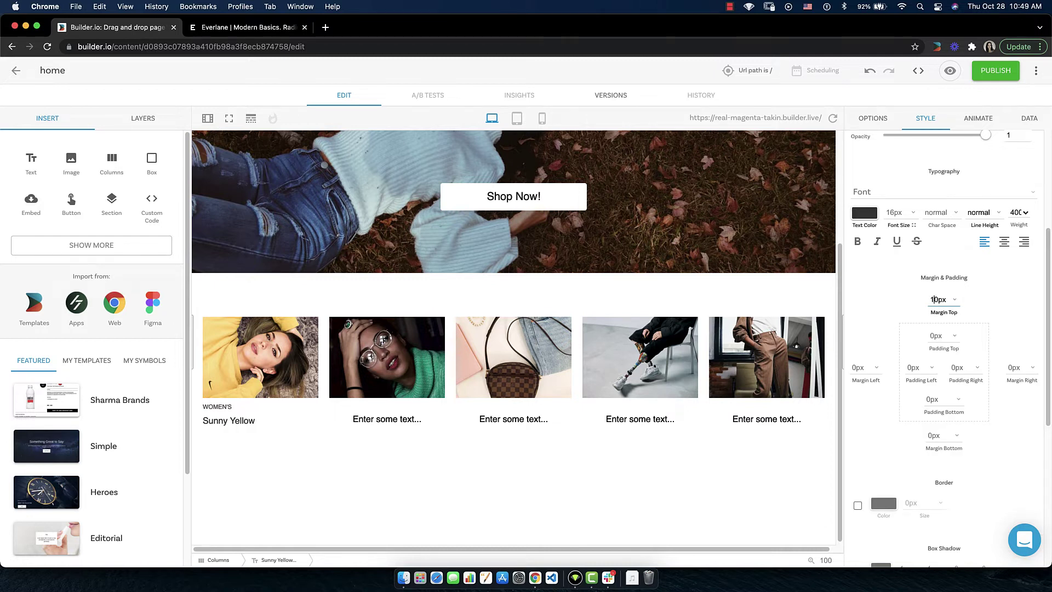
pyautogui.click(893, 212)
pyautogui.press('Delete')
pyautogui.press('Delete')
pyautogui.write('20')
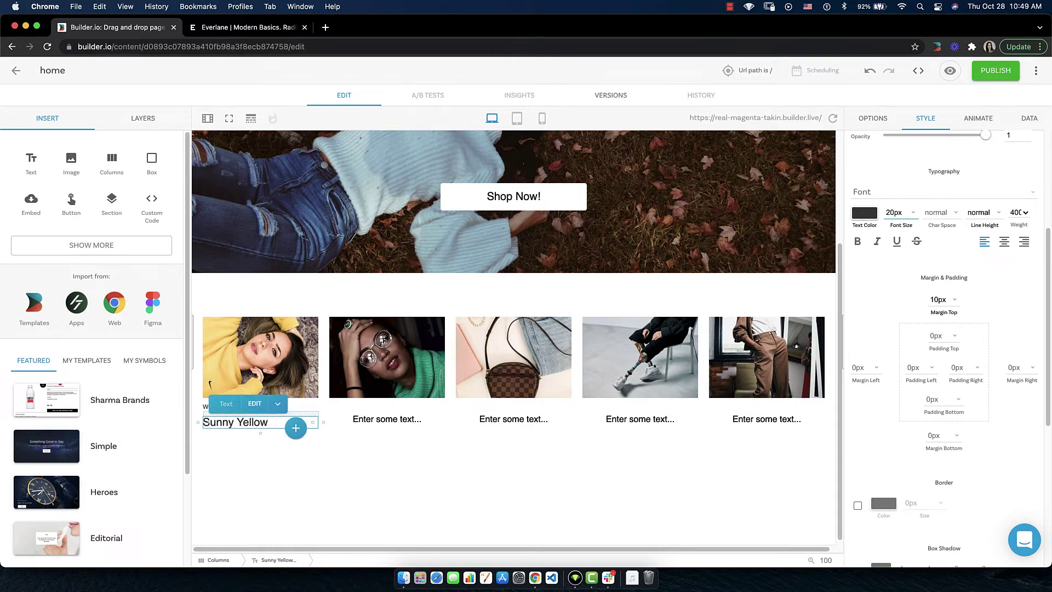
pyautogui.hotkey('ctrl', 'Tab')
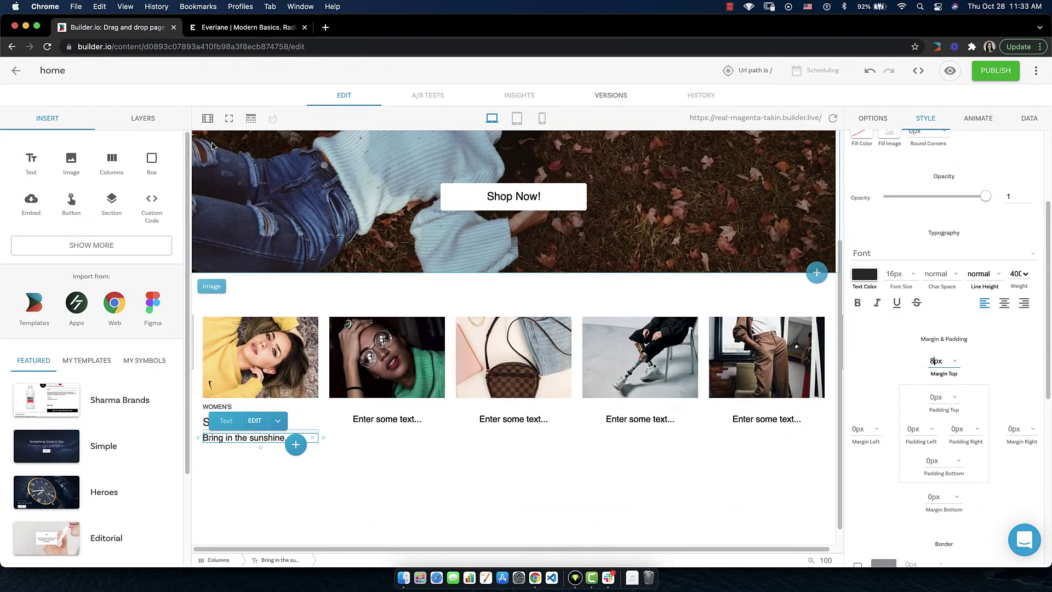
pyautogui.click(251, 33)
pyautogui.scroll(-5, 273, 178)
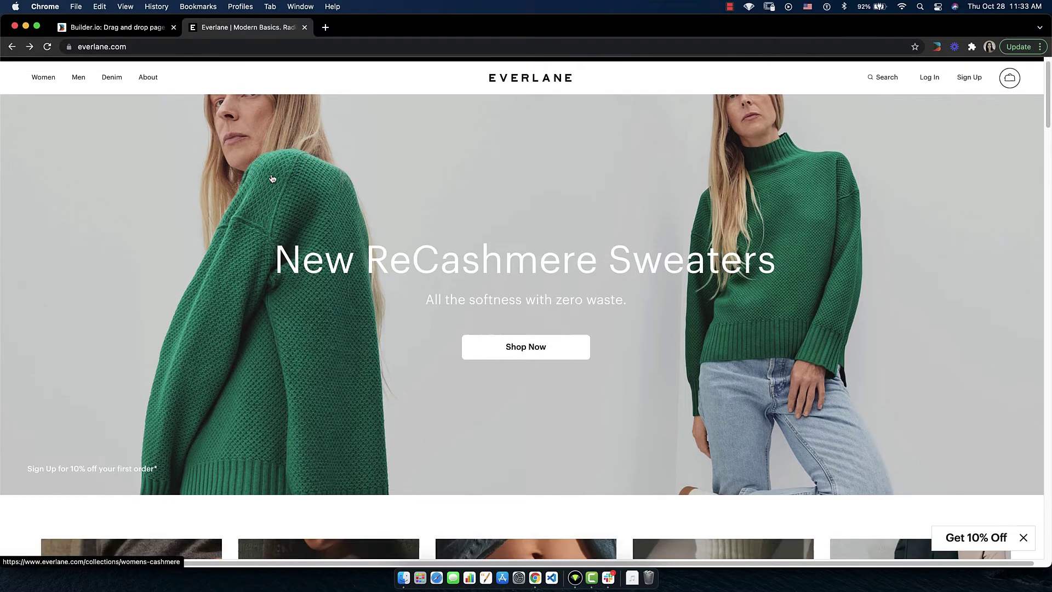
pyautogui.scroll(-10, 273, 178)
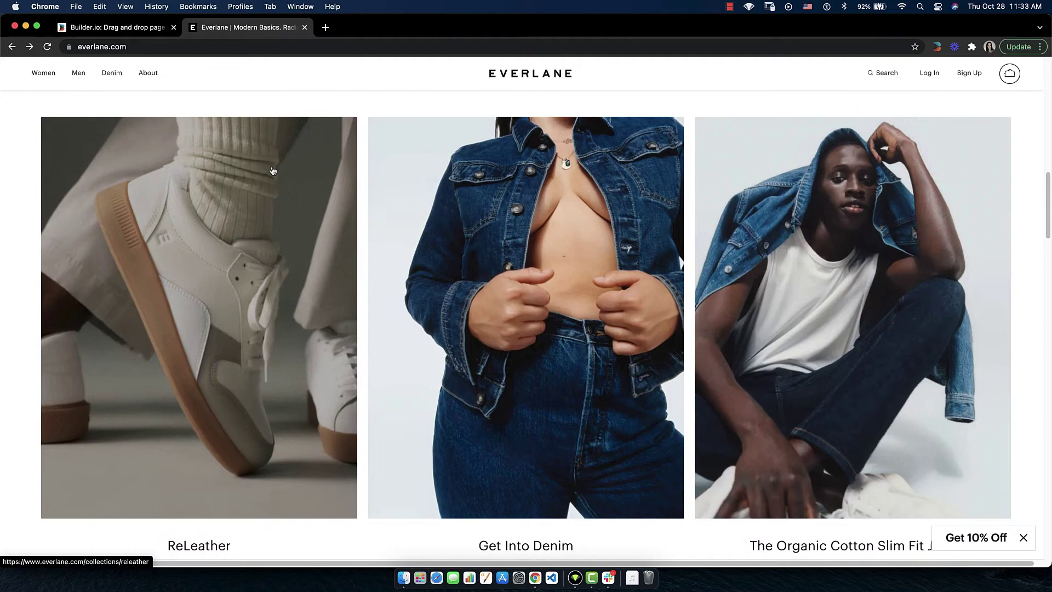
pyautogui.scroll(8, 273, 171)
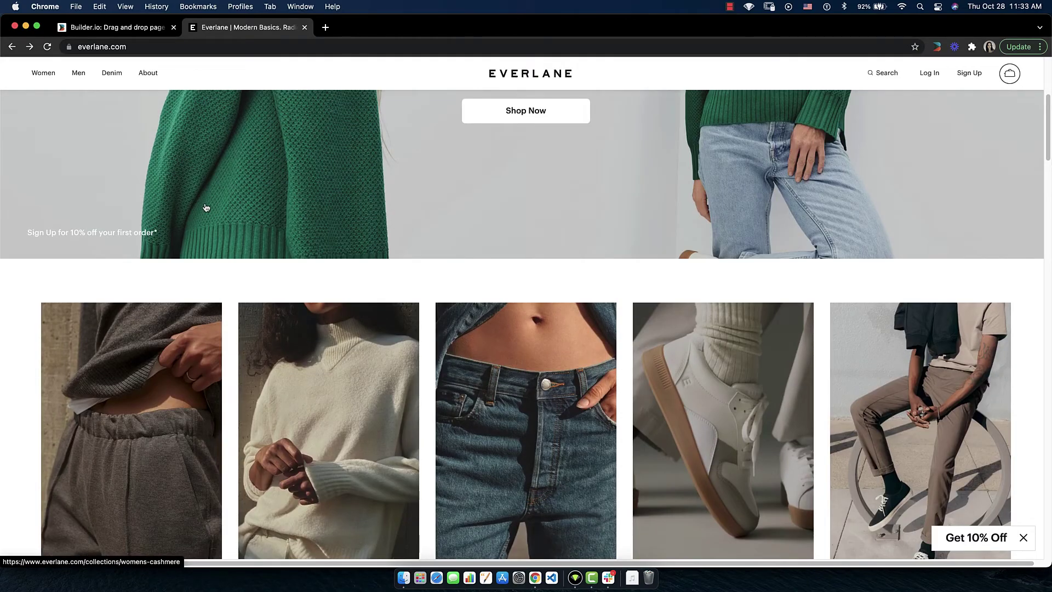
pyautogui.scroll(-8, 206, 207)
pyautogui.scroll(6, 206, 207)
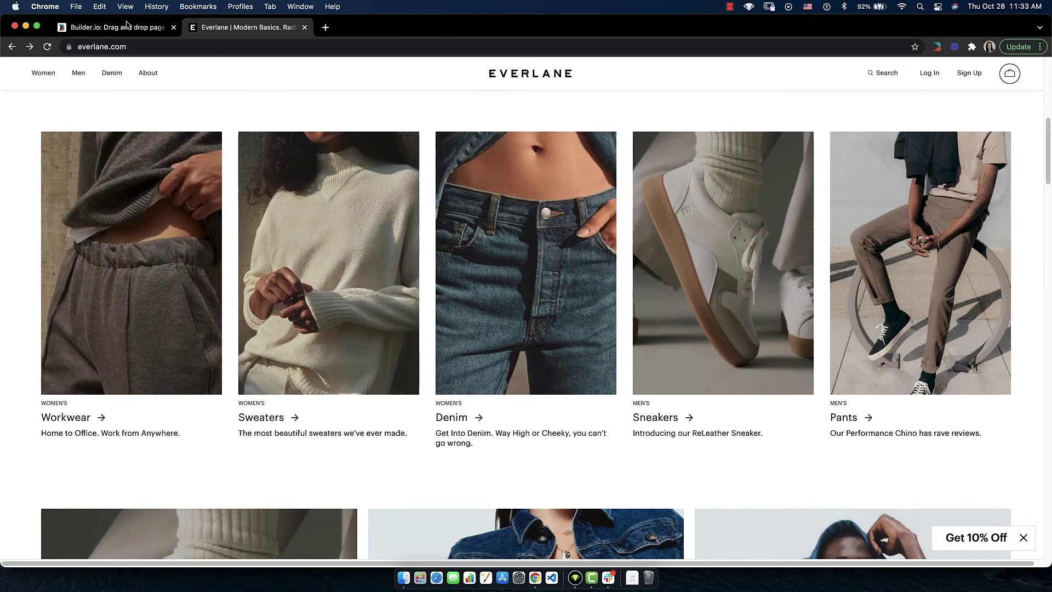
pyautogui.click(127, 28)
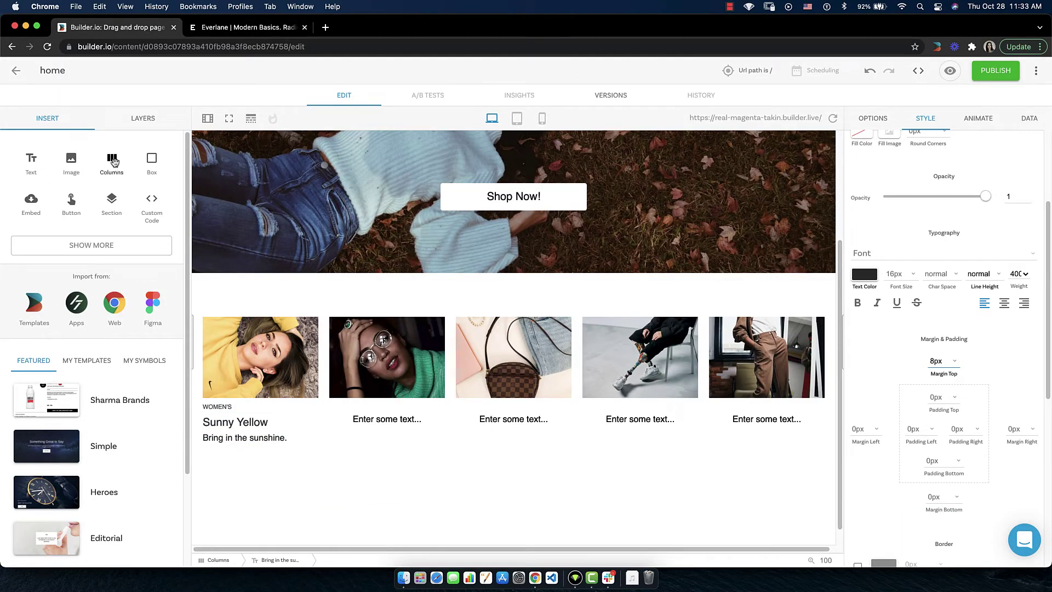
# Step: Place a Columns block below 'Bring in the sunshine.' and expand it to three columns
pyautogui.moveTo(113, 160); pyautogui.dragTo(294, 456)
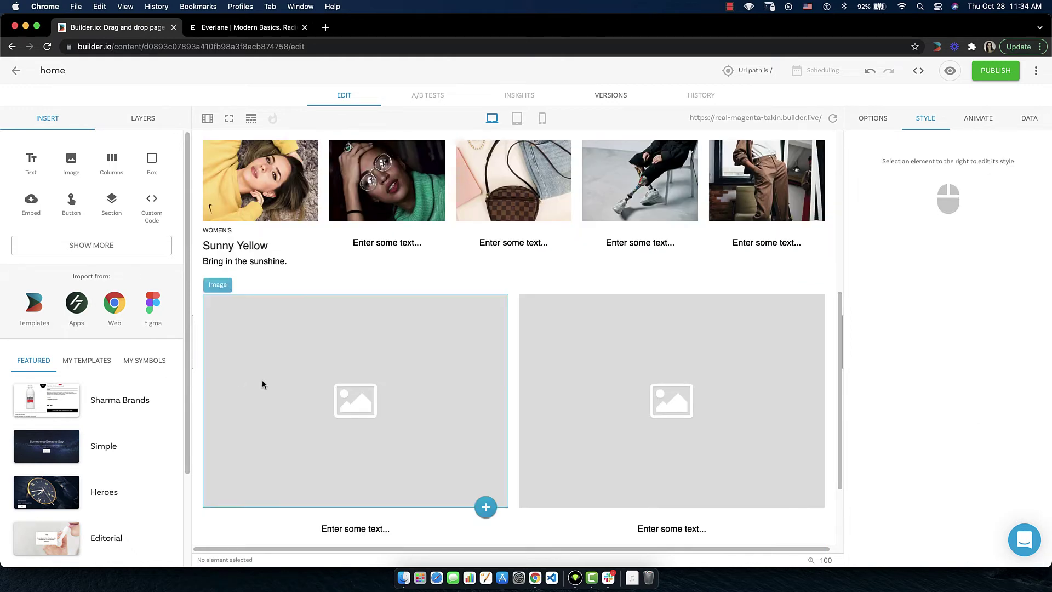
pyautogui.click(513, 295)
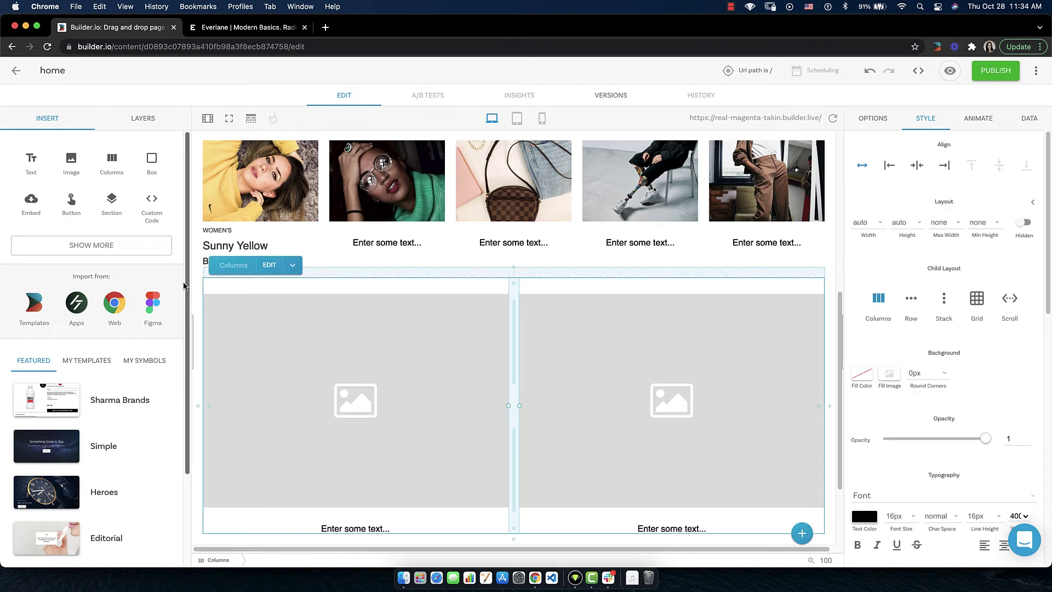
pyautogui.click(271, 266)
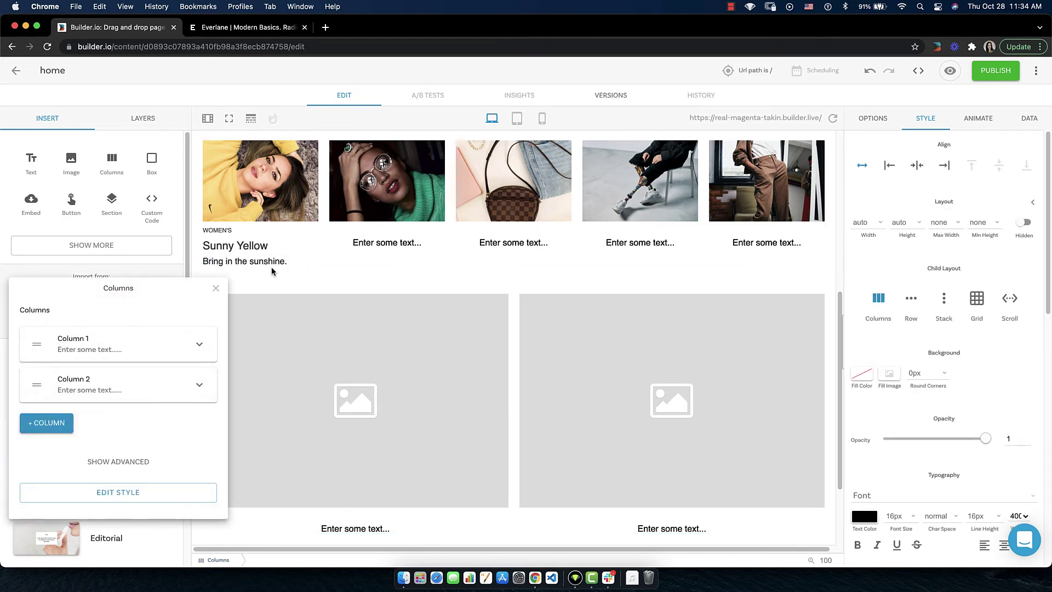
pyautogui.click(49, 432)
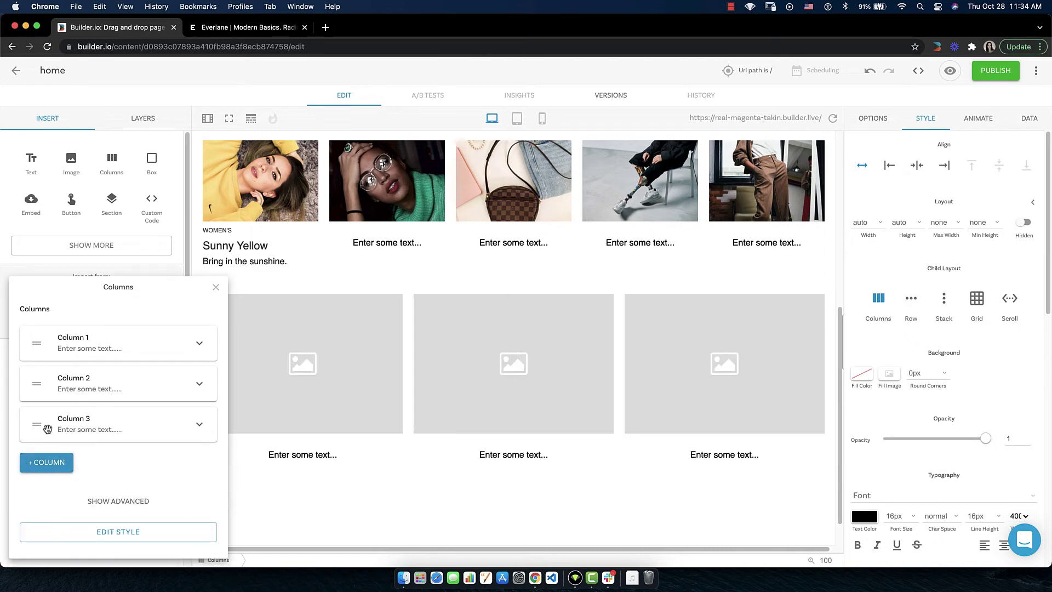
pyautogui.click(323, 401)
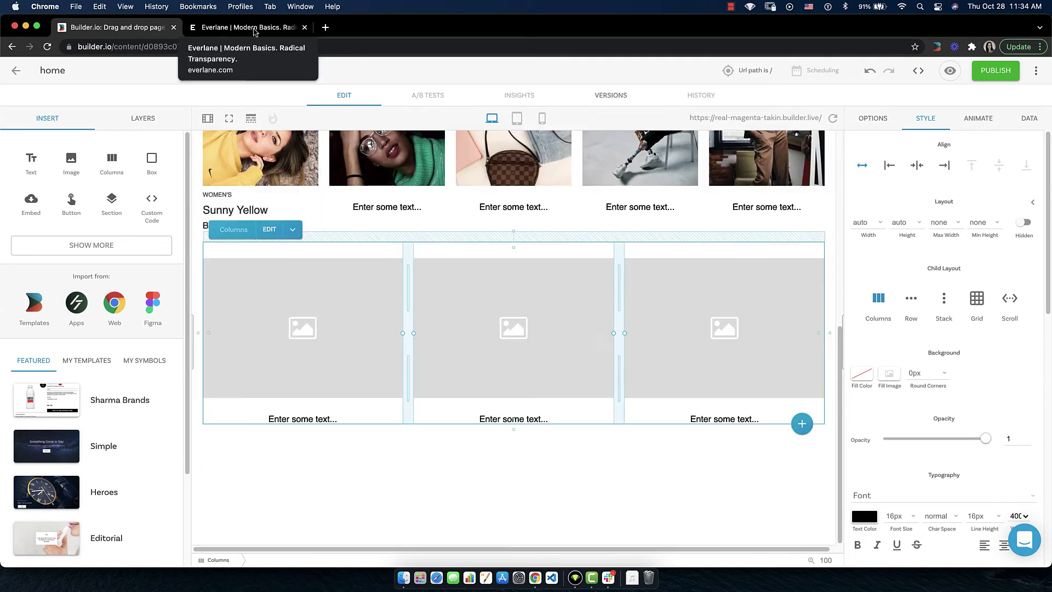
# Step: Switch to the Everlane reference tab and scroll past ReLeather and Everlane On You to Our Promise—Radical Transparency
pyautogui.click(253, 28)
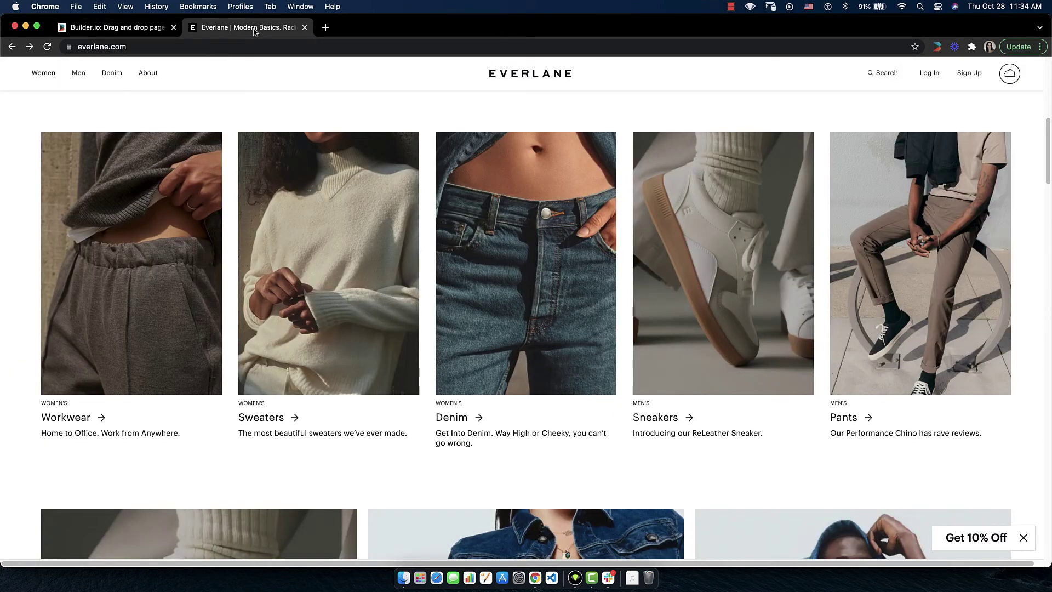
pyautogui.scroll(-8, 256, 304)
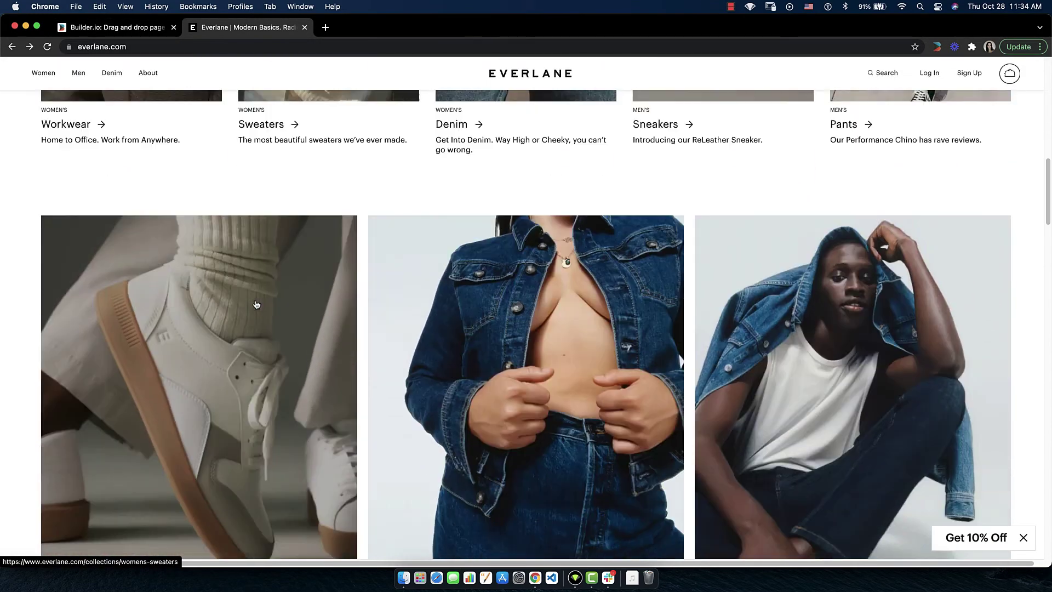
pyautogui.scroll(-3, 256, 304)
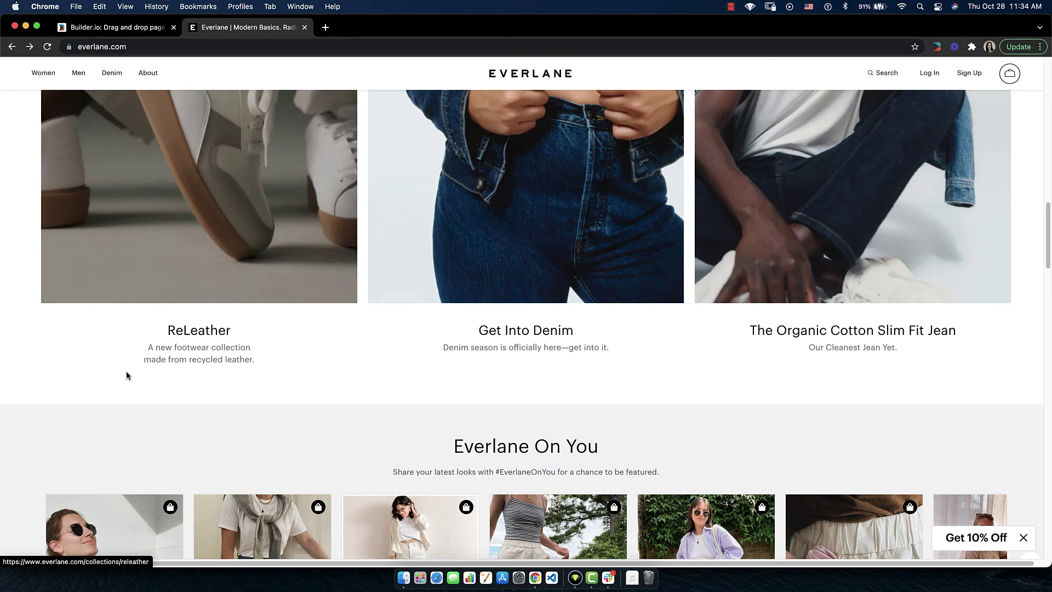
pyautogui.scroll(-12, 127, 375)
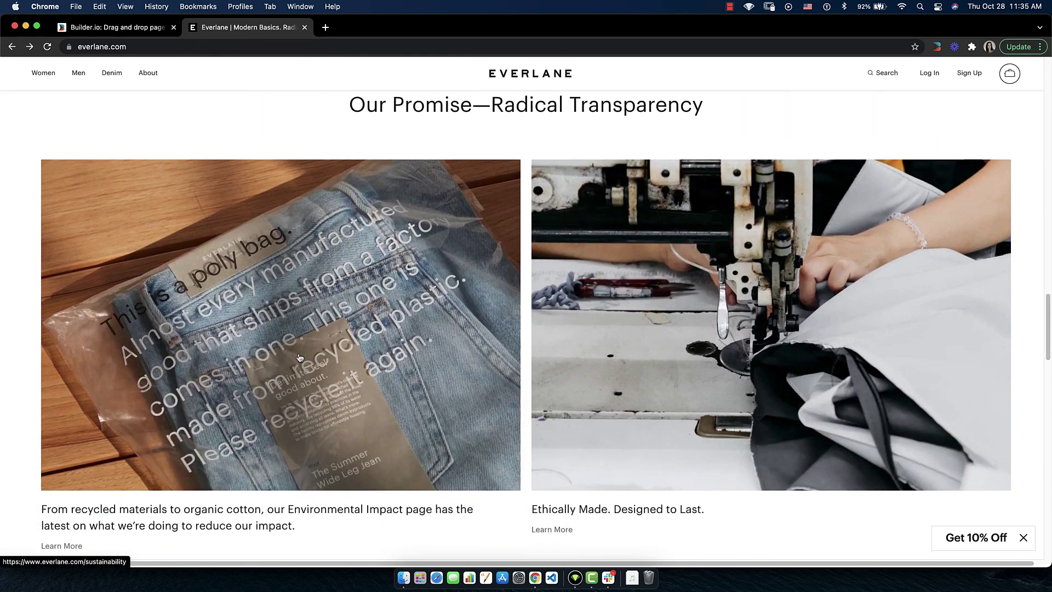